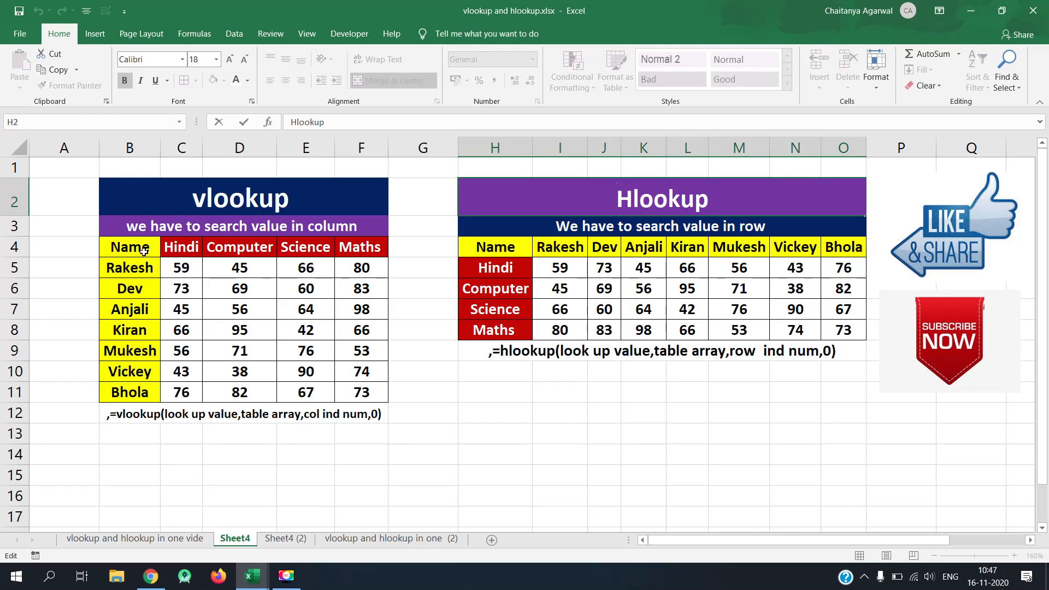
Step: Compare the overall data ranges of the vlookup marks table and the Hlookup marks table on Sheet4
left_click_drag(143, 249, 360, 390)
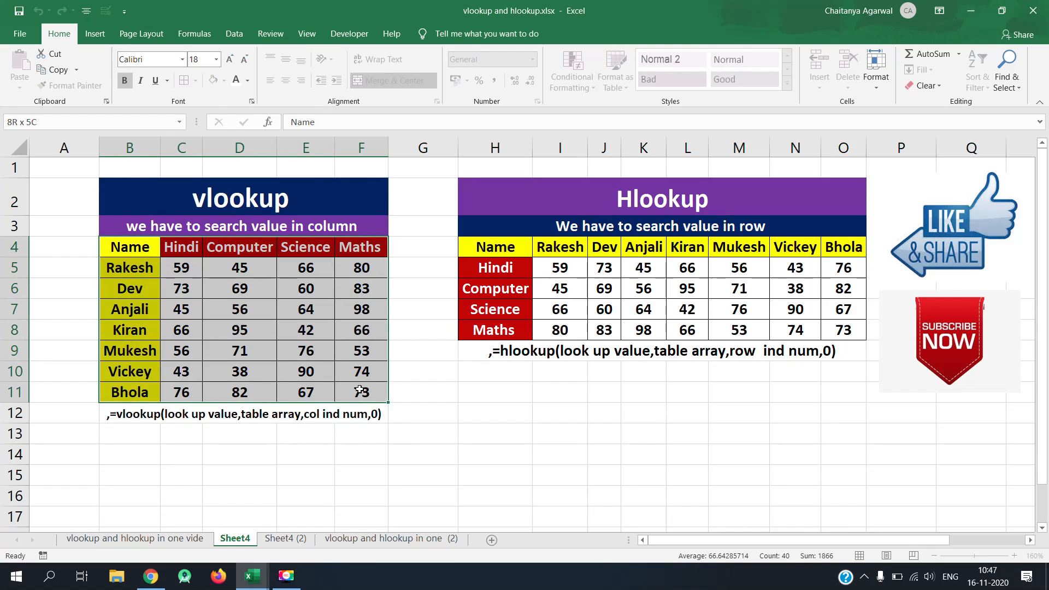
left_click_drag(149, 248, 349, 386)
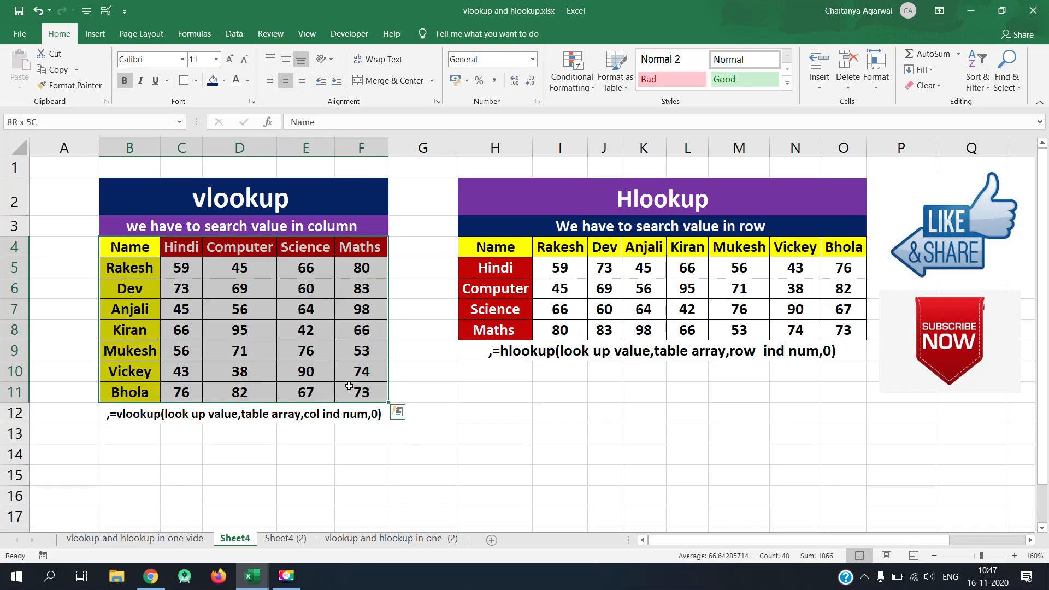
left_click_drag(520, 244, 752, 316)
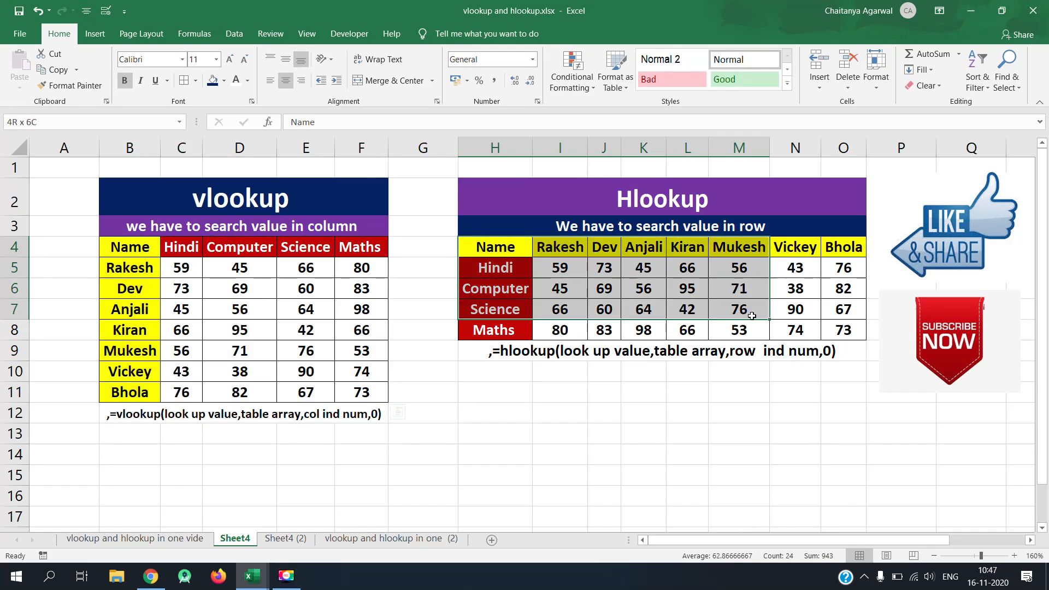
left_click(814, 330)
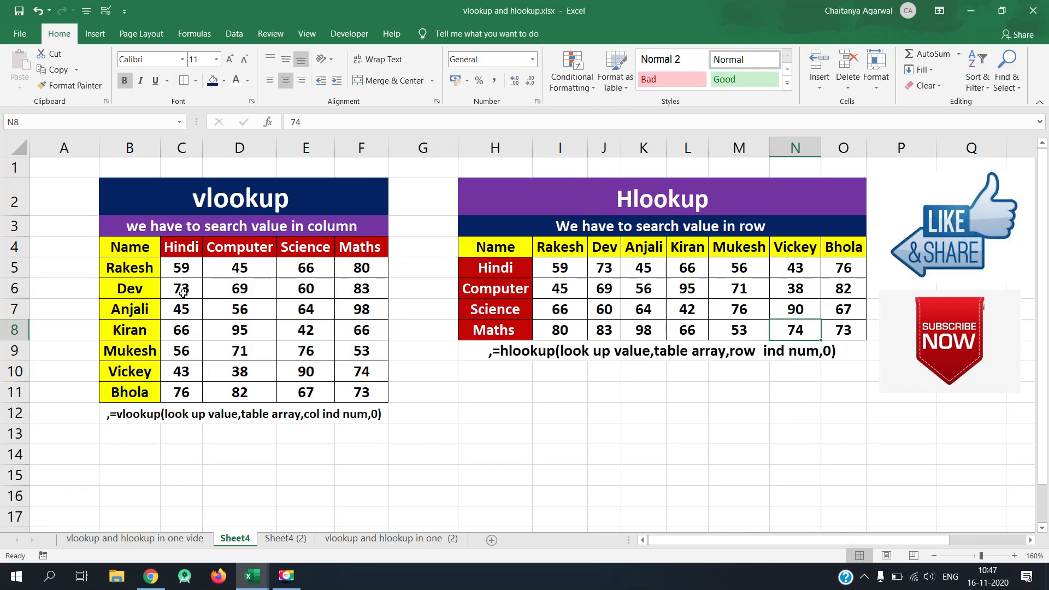
Step: Examine how student names are arranged by row in the vlookup table and by column in the Hlookup table
left_click(137, 250)
left_click_drag(142, 270, 142, 393)
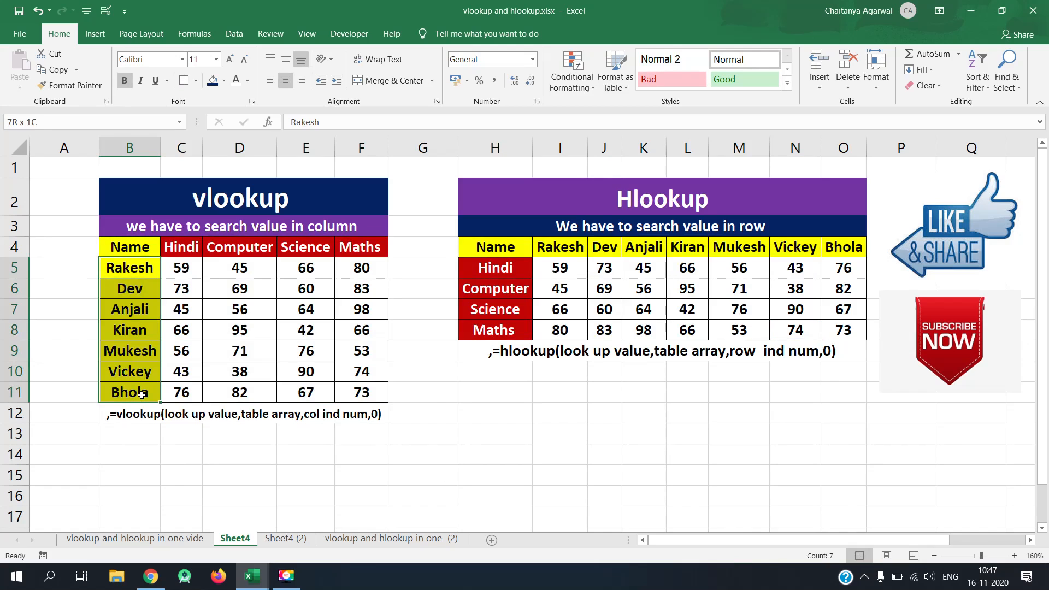
left_click(14, 267)
left_click(15, 288)
left_click(12, 309)
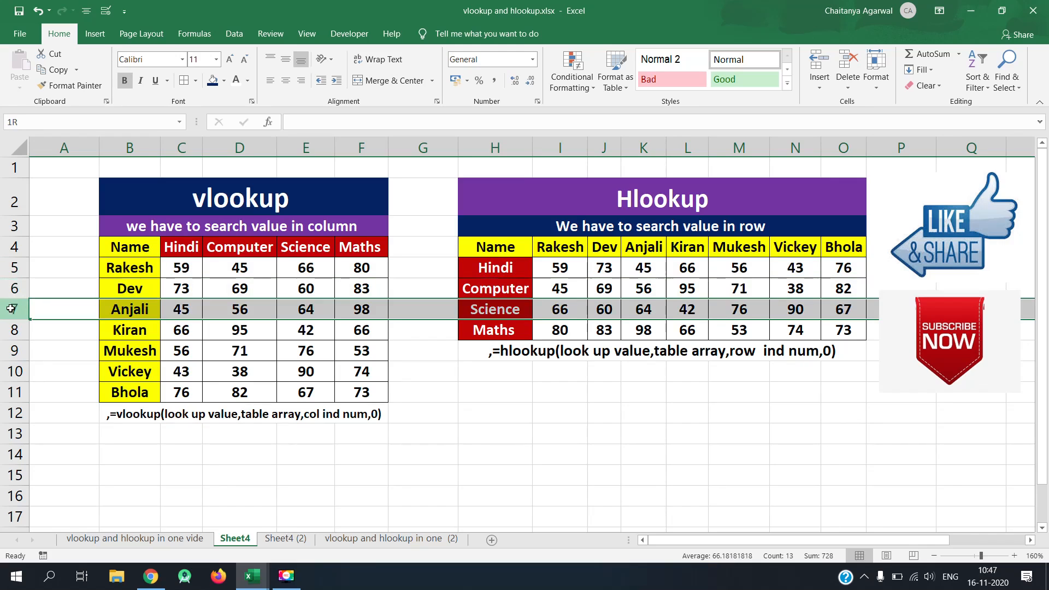
left_click(574, 250)
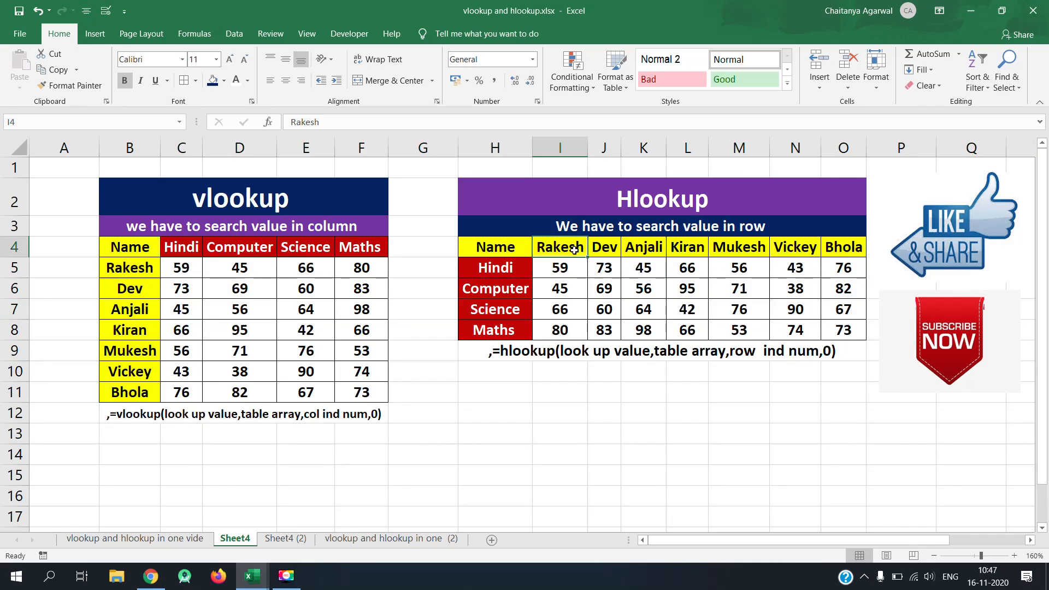
left_click(563, 149)
left_click(603, 148)
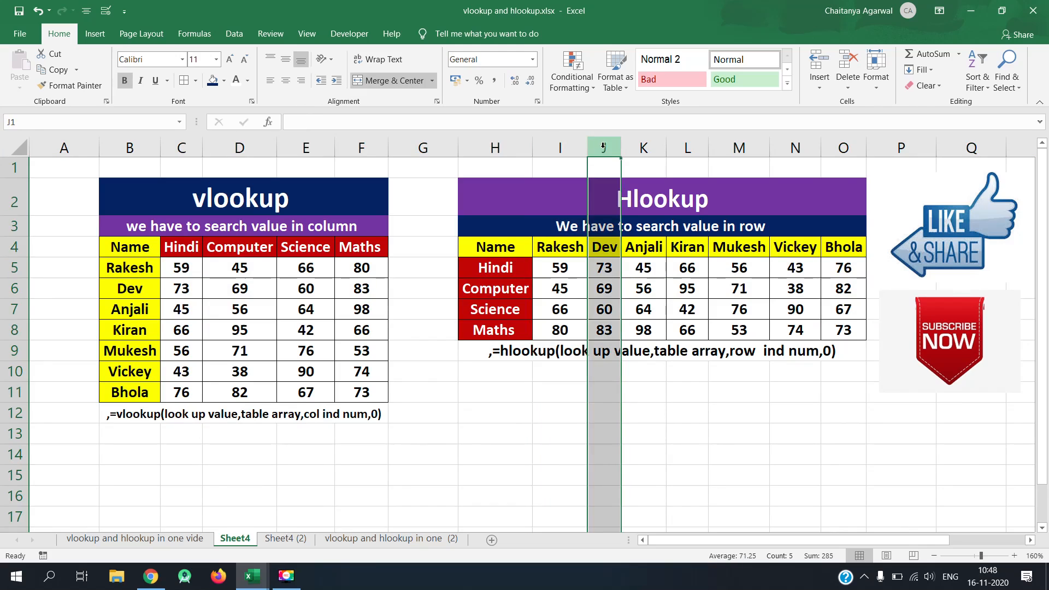
left_click(643, 147)
left_click(700, 148)
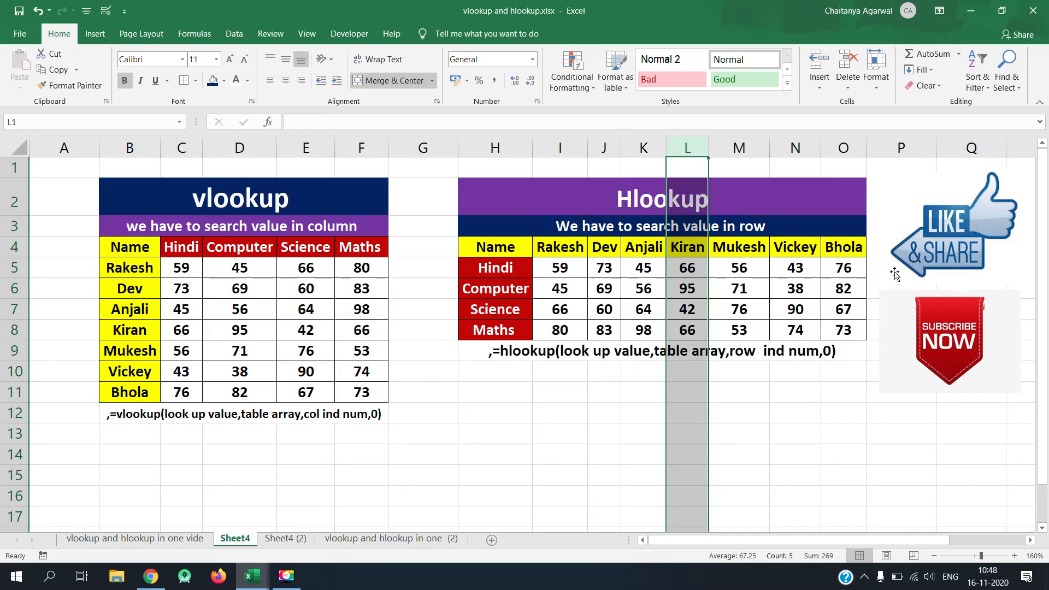
left_click(842, 241)
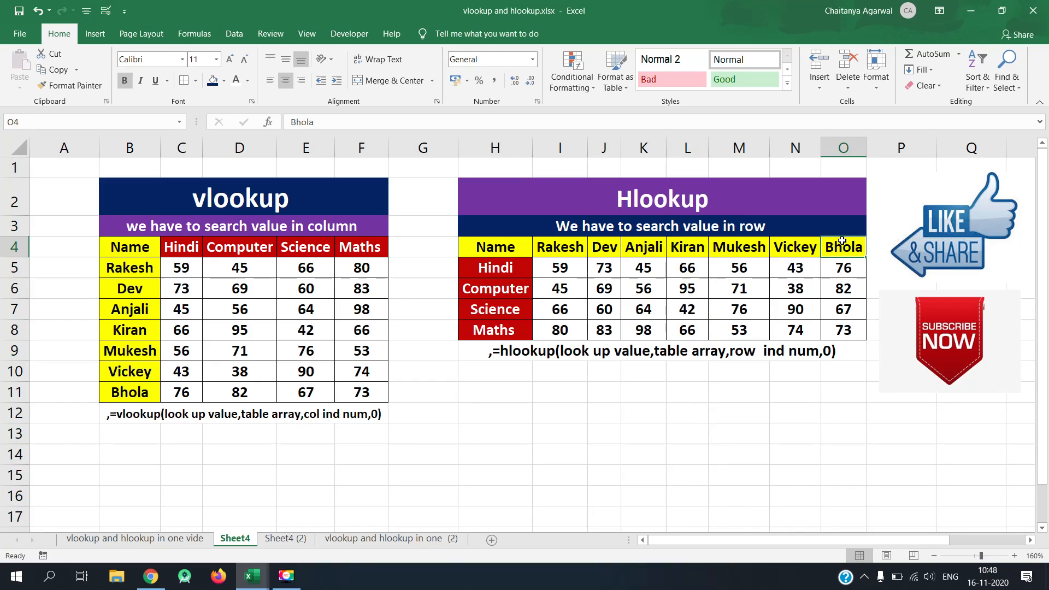
Step: Compare the Hindi, Computer, Science and Maths headings across the vlookup table with those down the Hlookup table
left_click(180, 145)
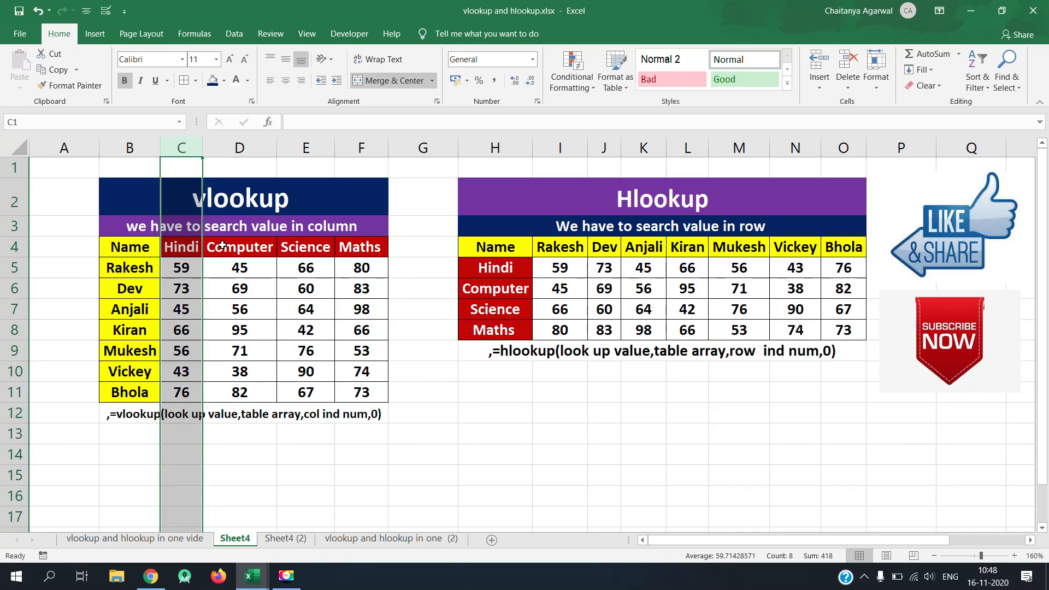
left_click(260, 249)
left_click(164, 247)
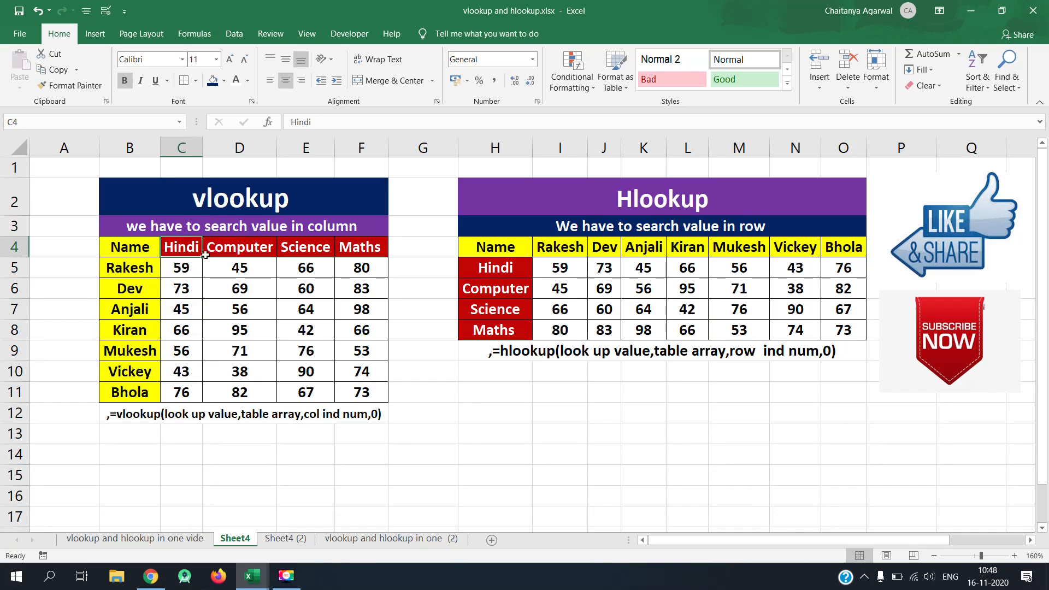
left_click(217, 247)
left_click(297, 247)
left_click(359, 254)
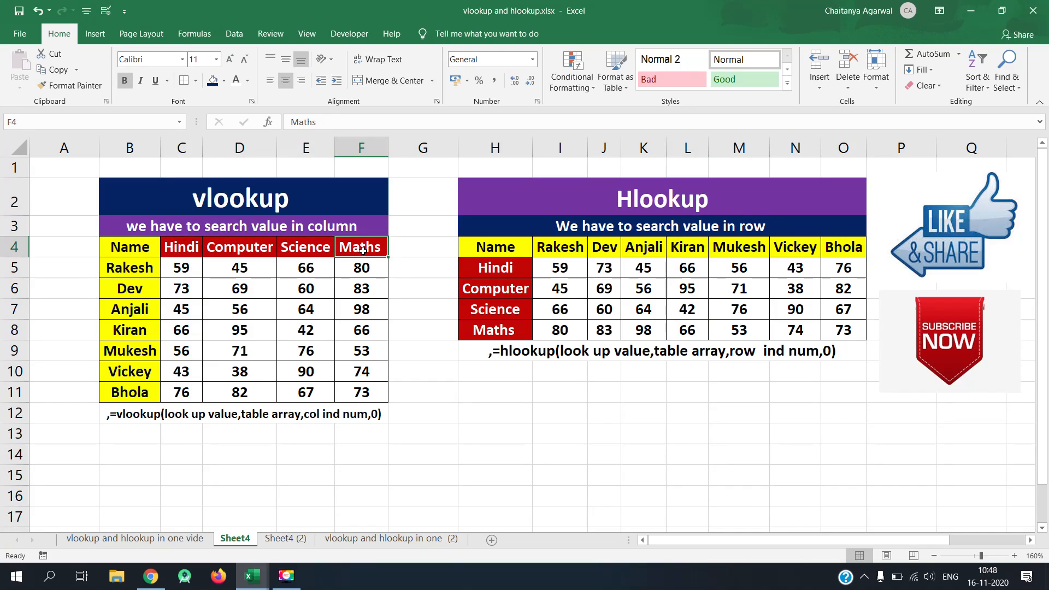
left_click(497, 269)
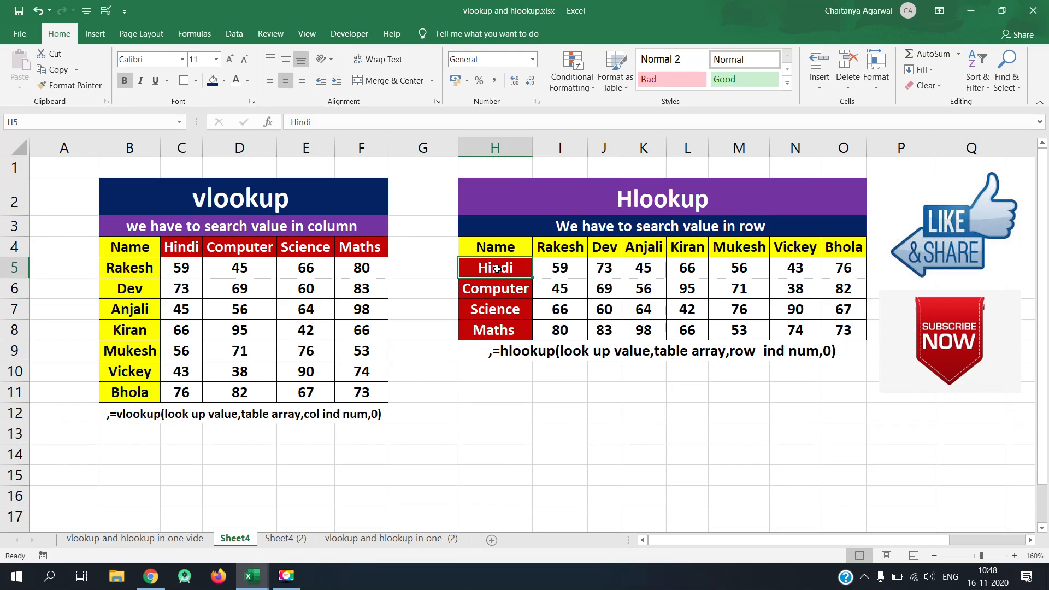
left_click(499, 288)
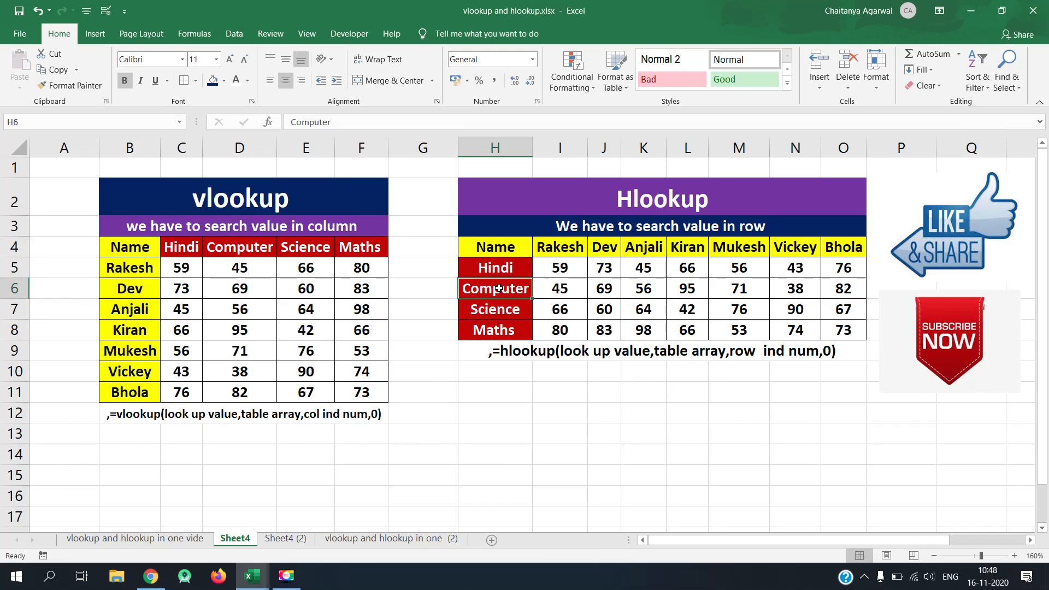
left_click(494, 311)
left_click(494, 328)
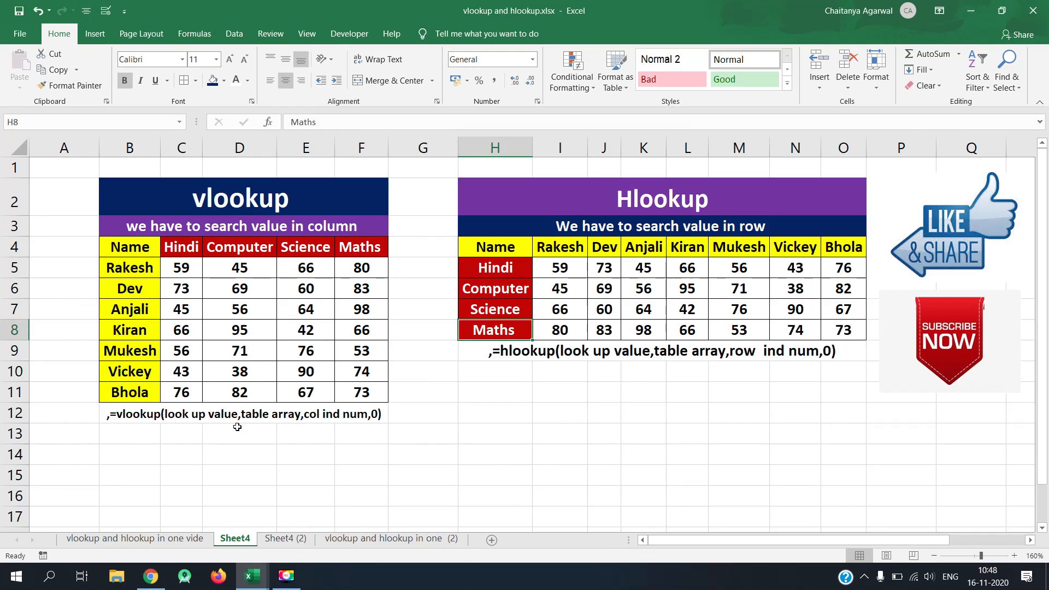
Step: Trace the Science mark of the student in row 8 of the vlookup table, matching name row and subject column
left_click(116, 330)
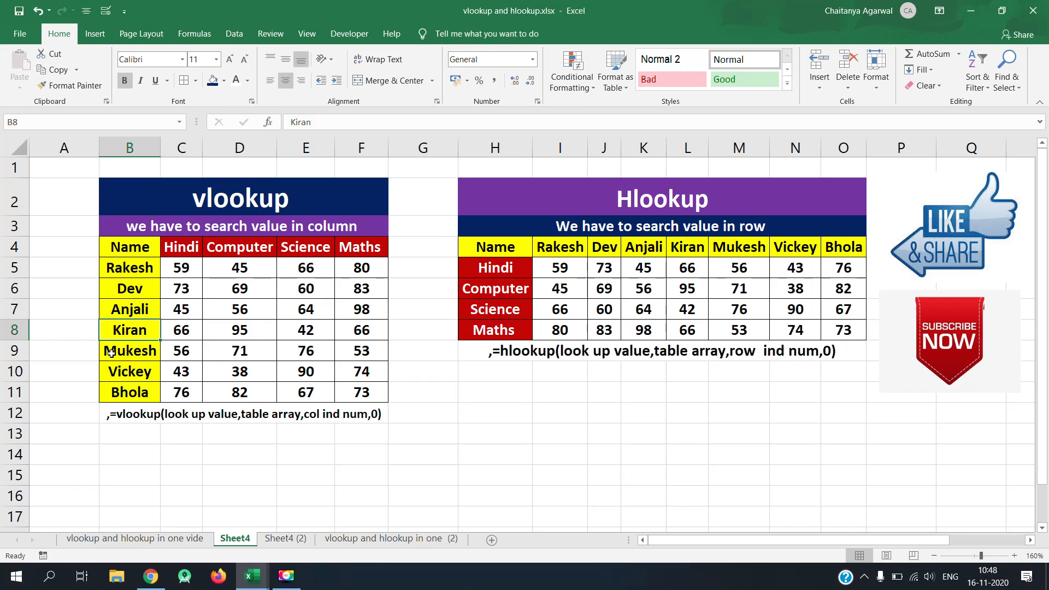
left_click(87, 332)
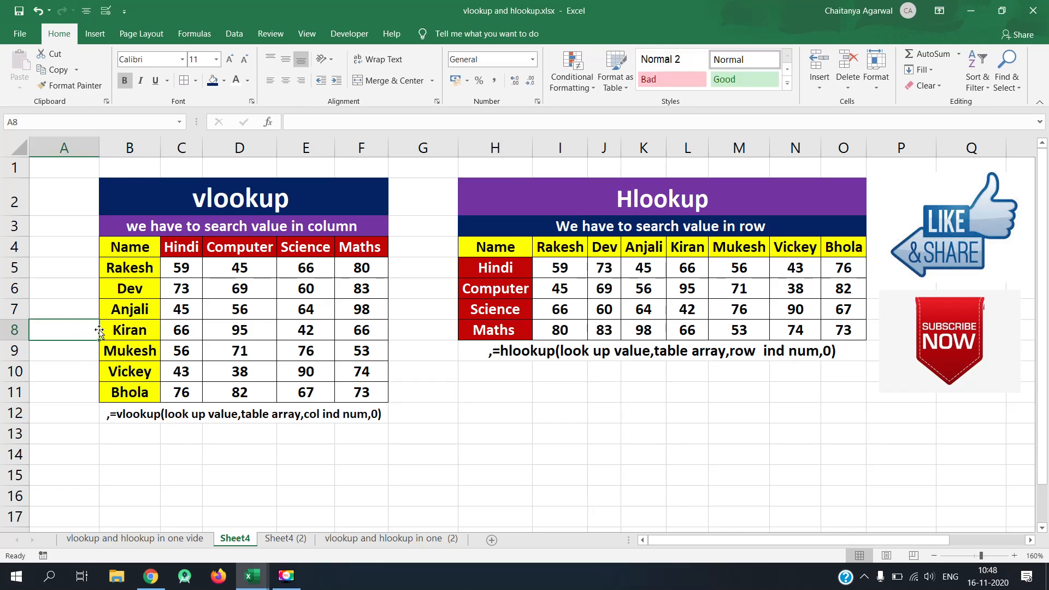
left_click(108, 330)
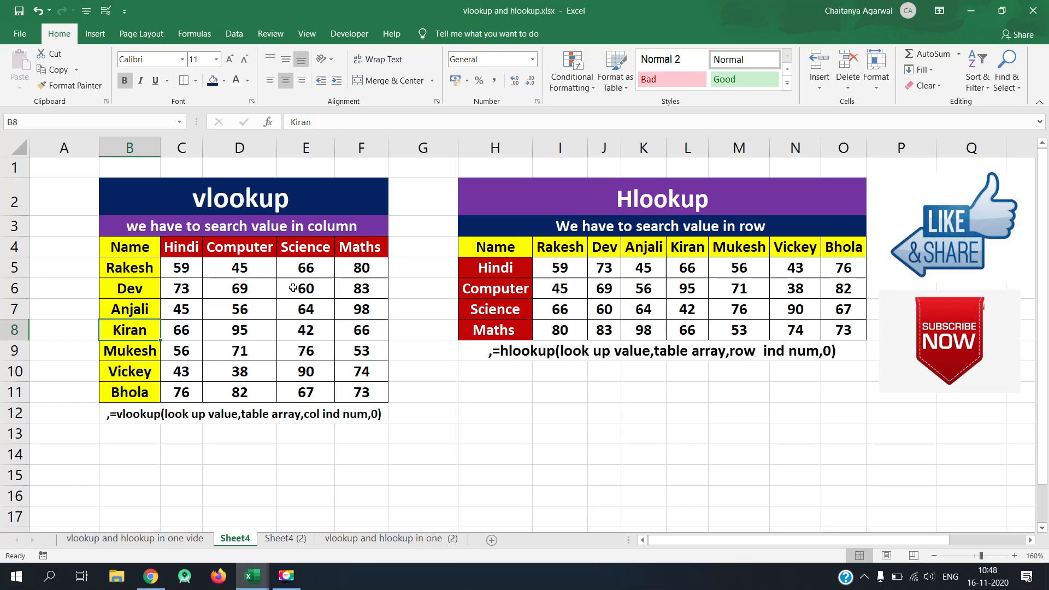
left_click(304, 255)
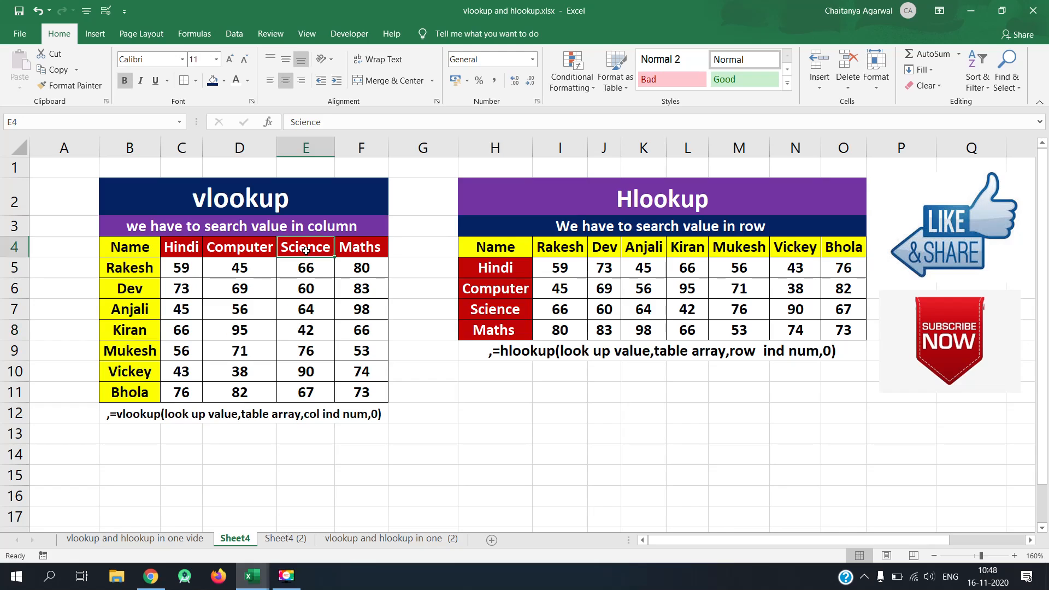
left_click(326, 146)
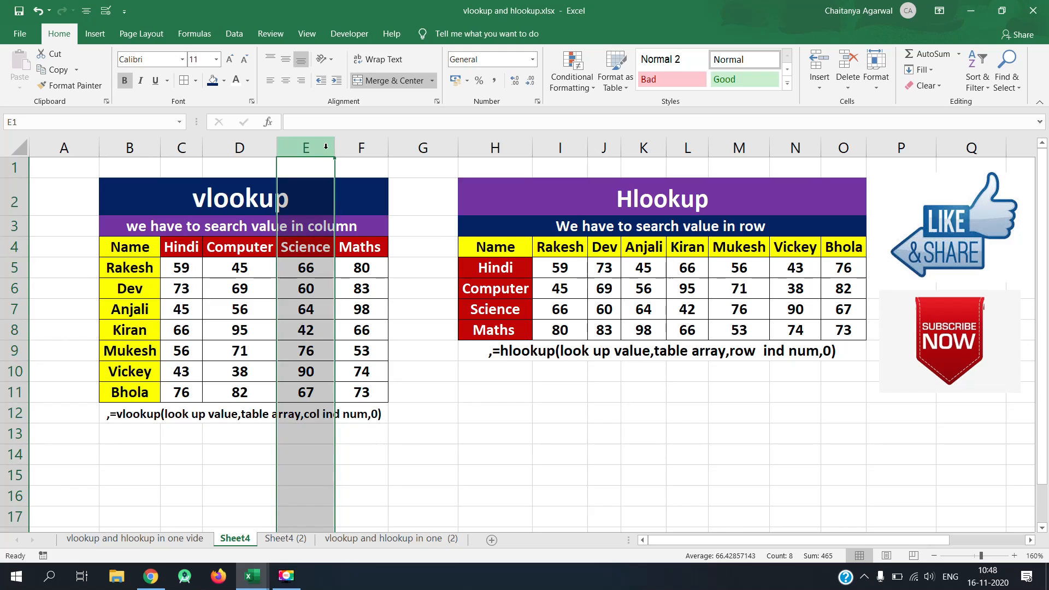
left_click(136, 334)
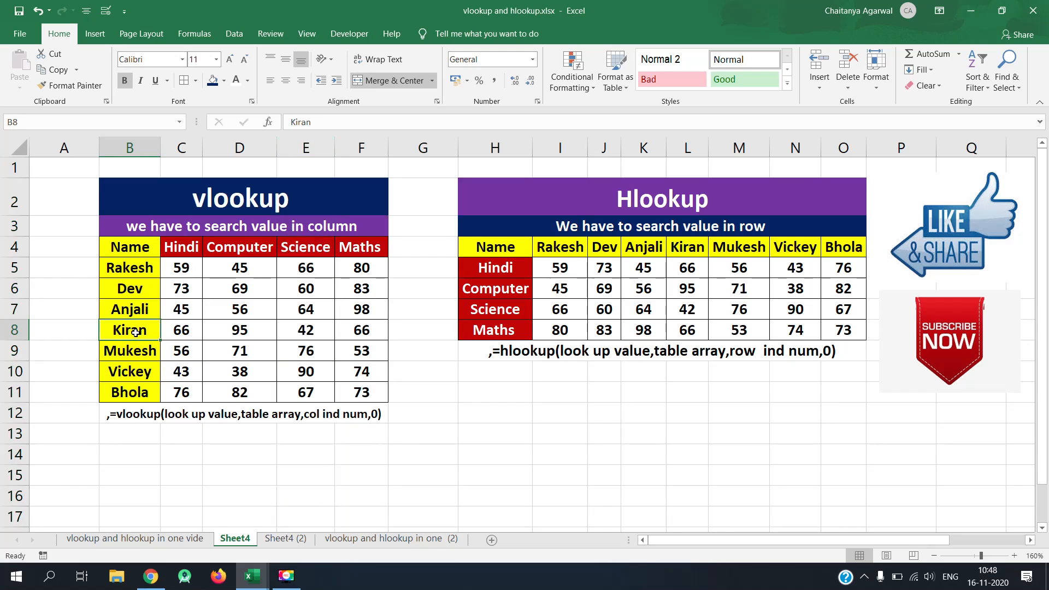
left_click(296, 251)
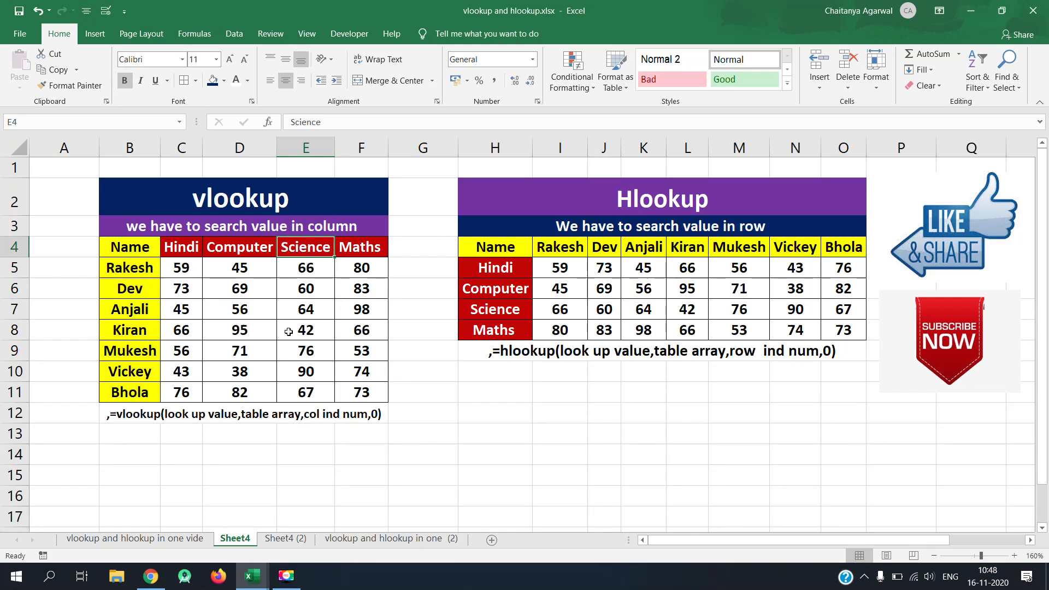
left_click(121, 330)
left_click(309, 330)
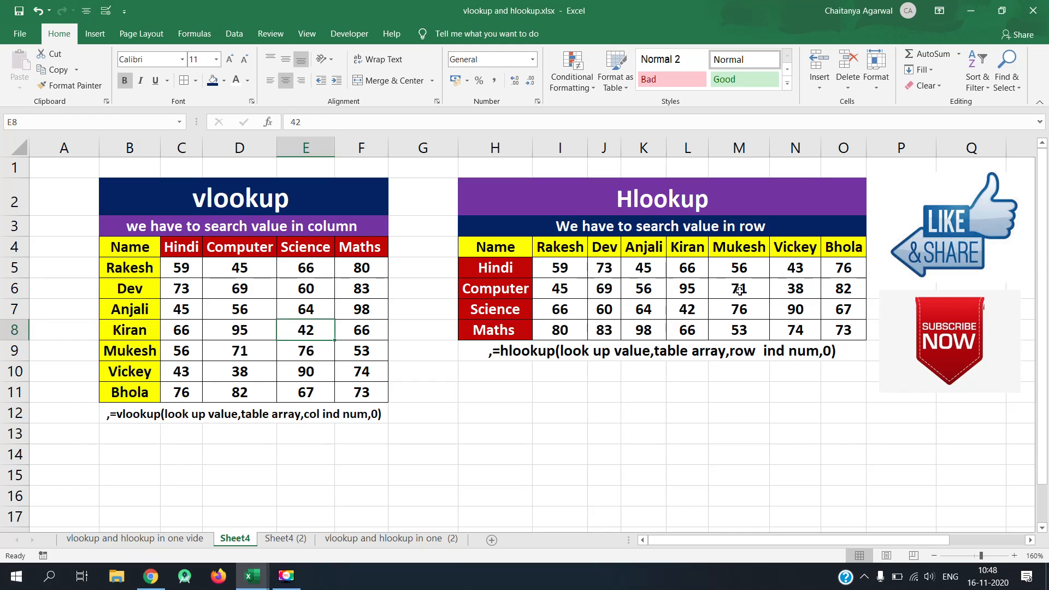
Step: Trace the same student's Science mark in the Hlookup table, matching the name in column L with the Science row
left_click(697, 250)
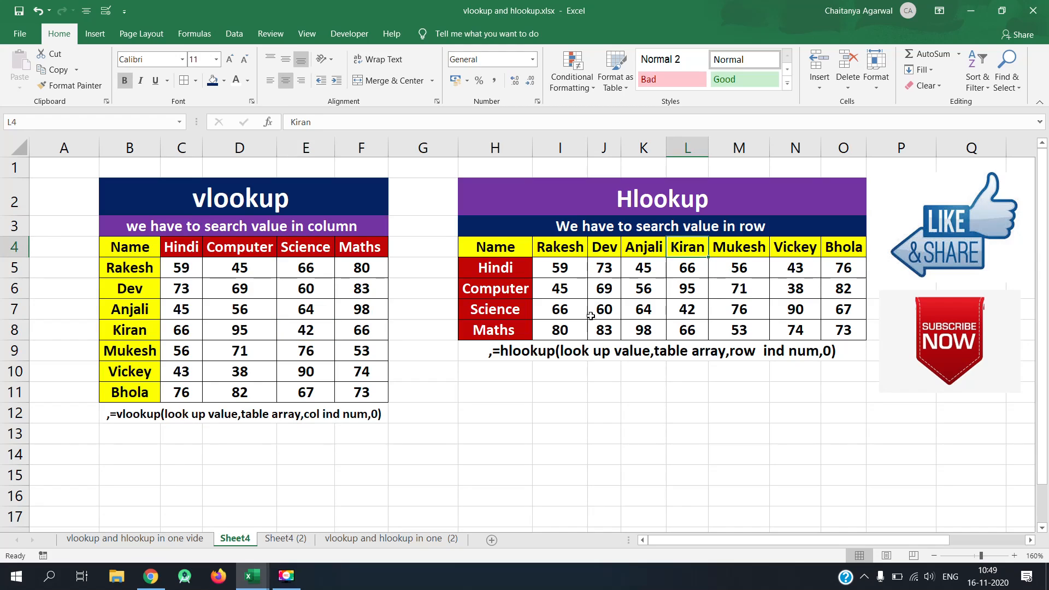
left_click(514, 310)
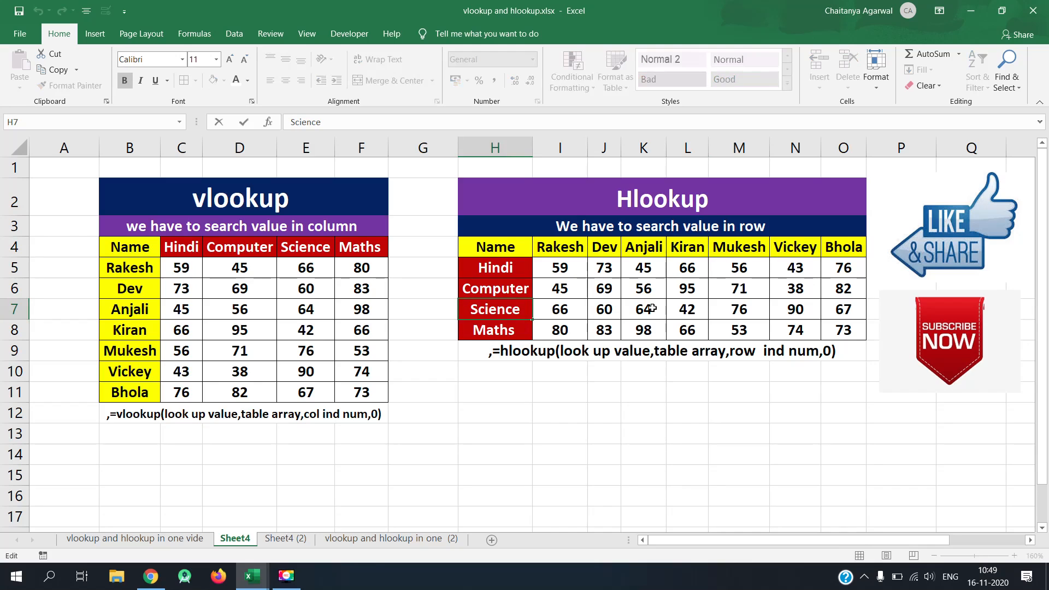
left_click(689, 307)
left_click(693, 251)
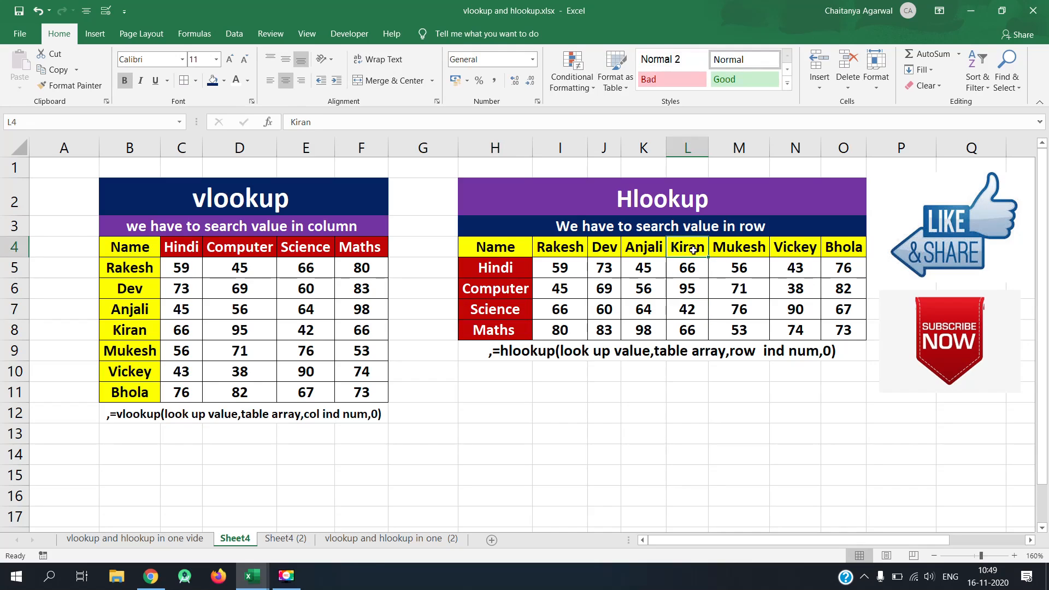
left_click(487, 312)
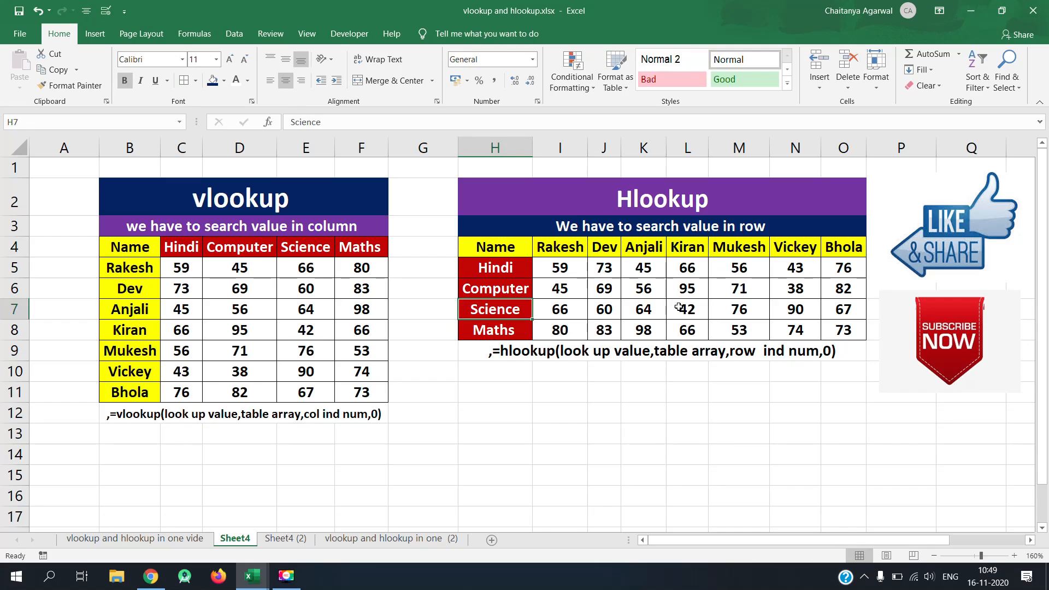
left_click(680, 309)
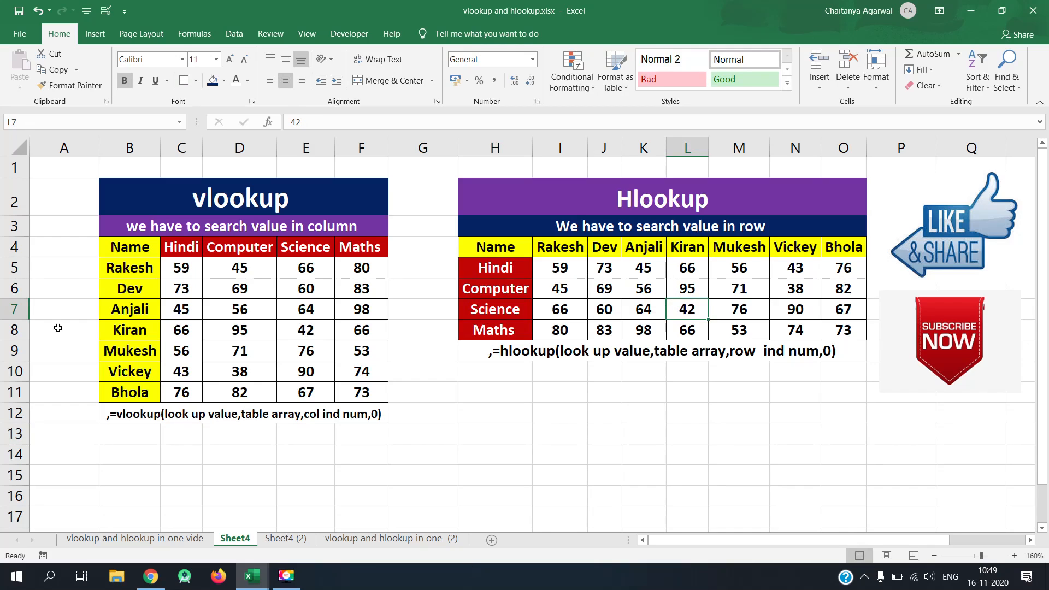
Step: Review subject columns C to F of the vlookup table against subject rows 5 to 8 of the Hlookup table
left_click(182, 145)
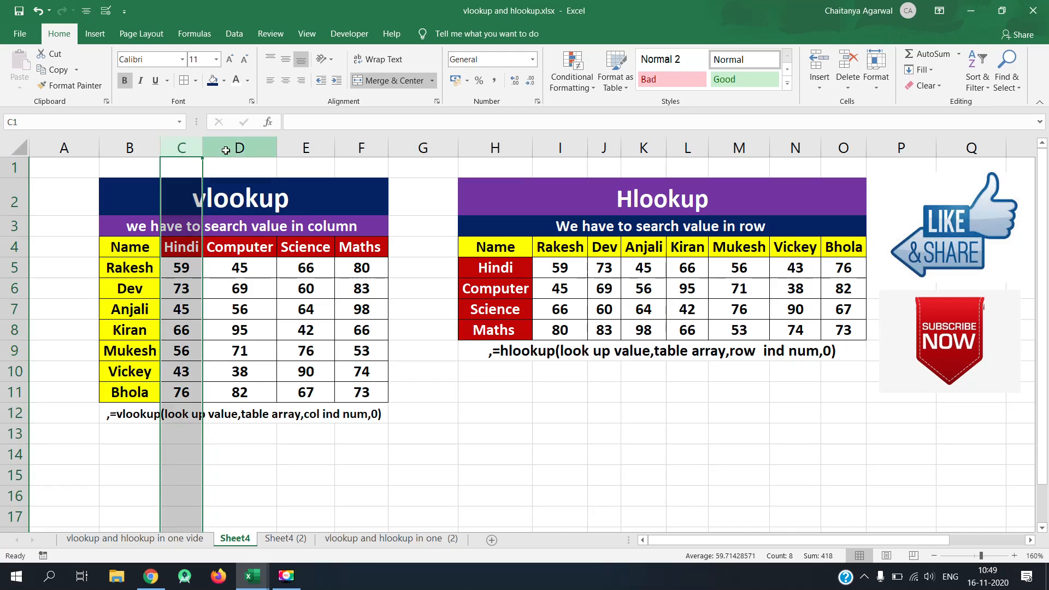
left_click(225, 148)
left_click(293, 149)
left_click(353, 147)
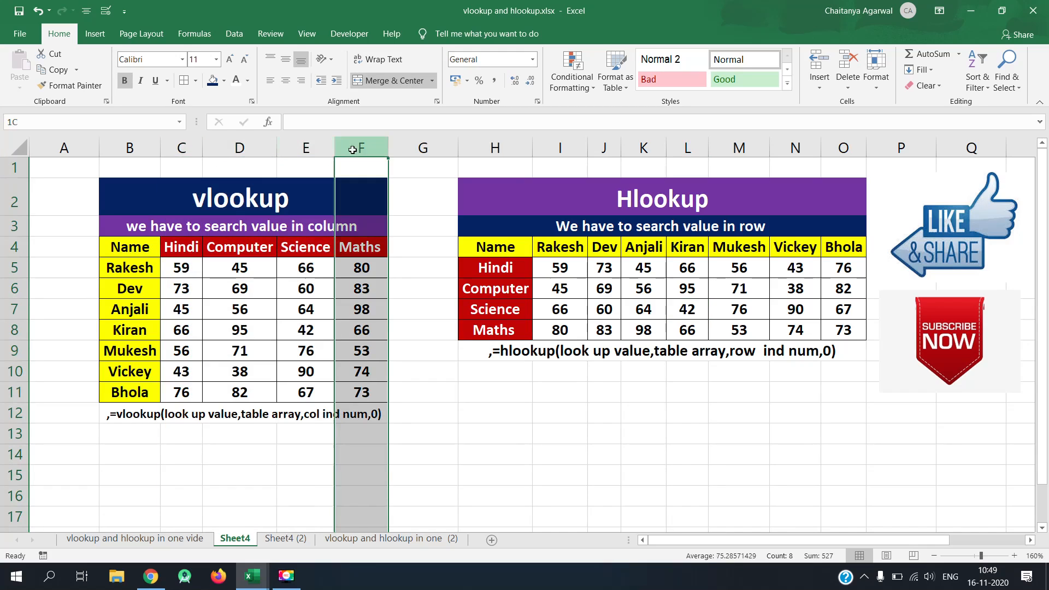
left_click(570, 269)
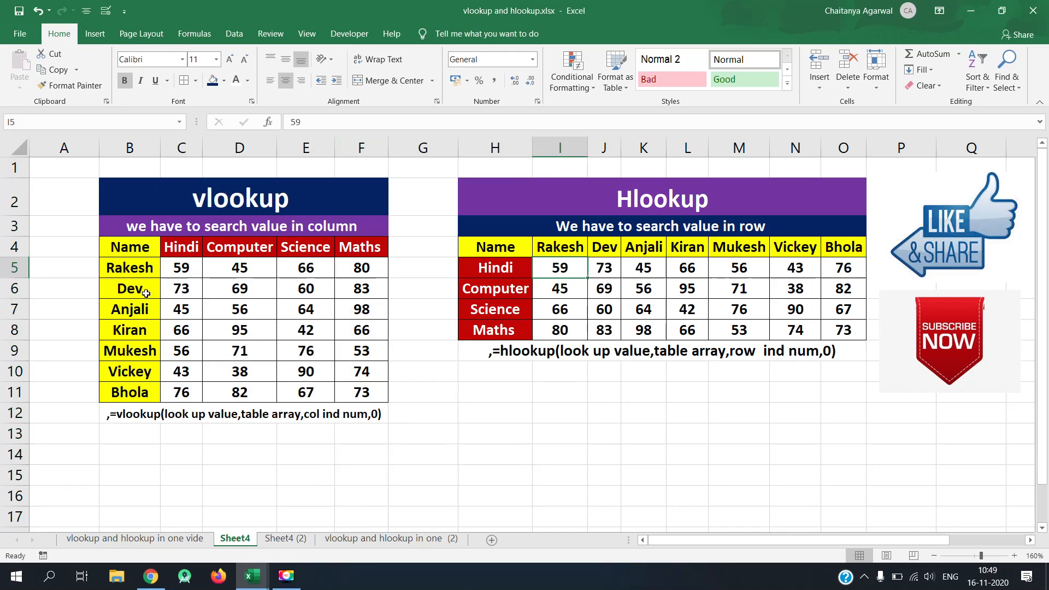
left_click(8, 267)
left_click(8, 286)
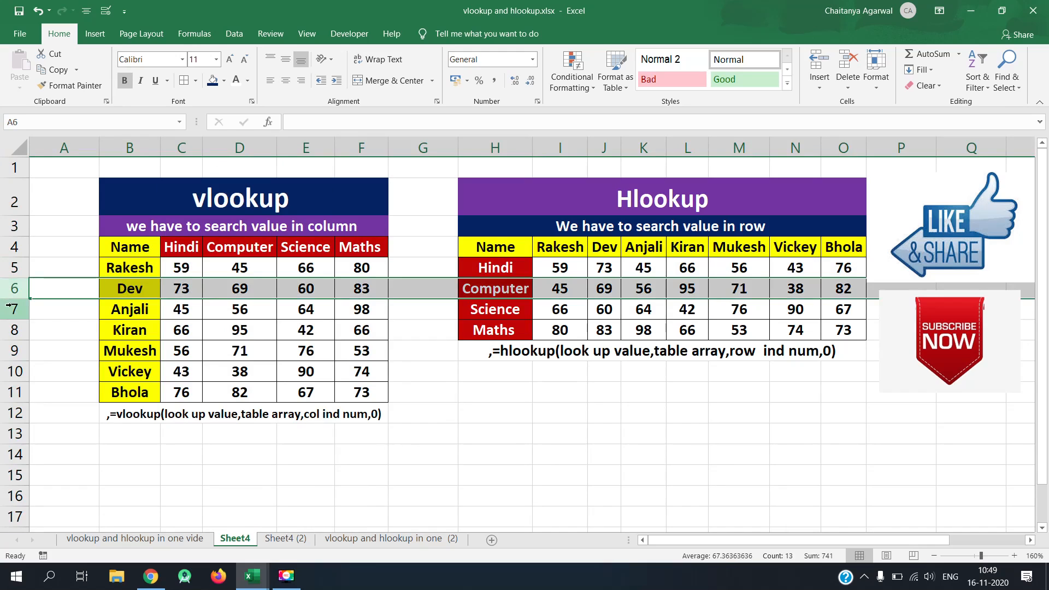
left_click(9, 309)
left_click(8, 328)
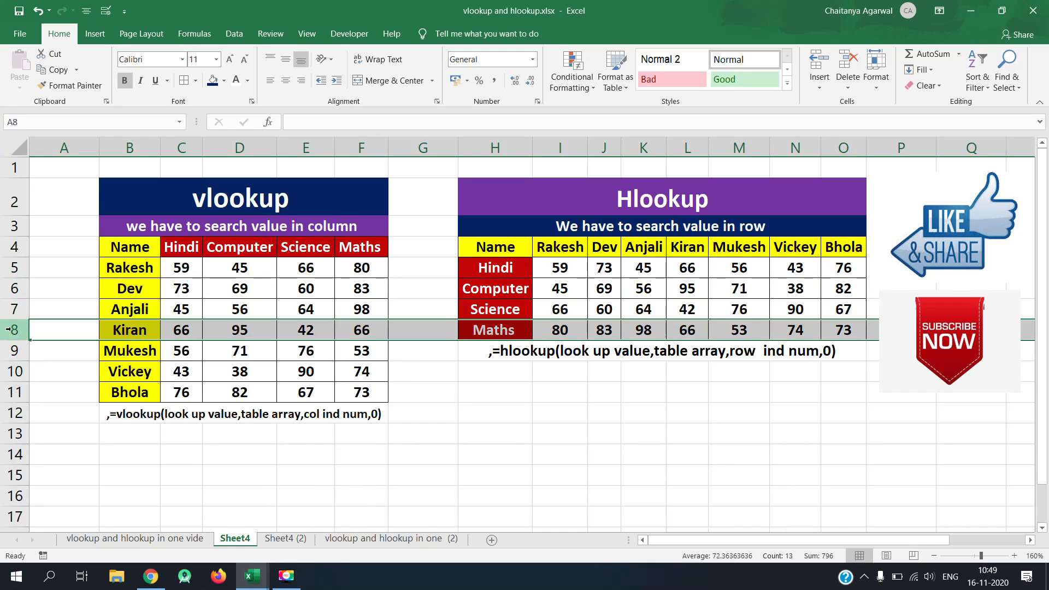
left_click(178, 148)
left_click(229, 148)
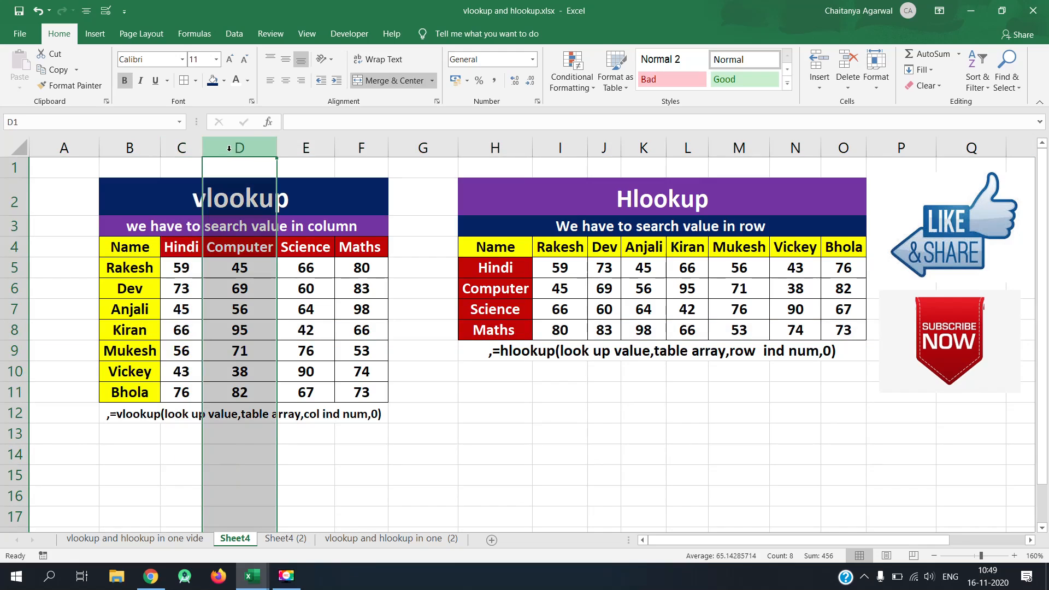
Step: Review the Hindi, Computer, Science and Maths marks column by column in the vlookup table
left_click(304, 148)
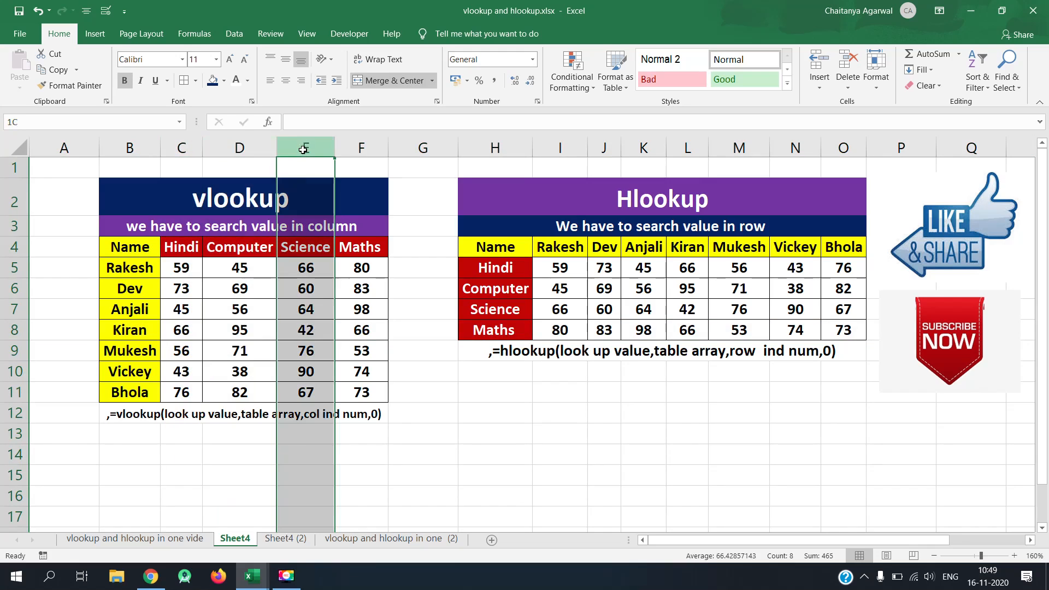
left_click(361, 149)
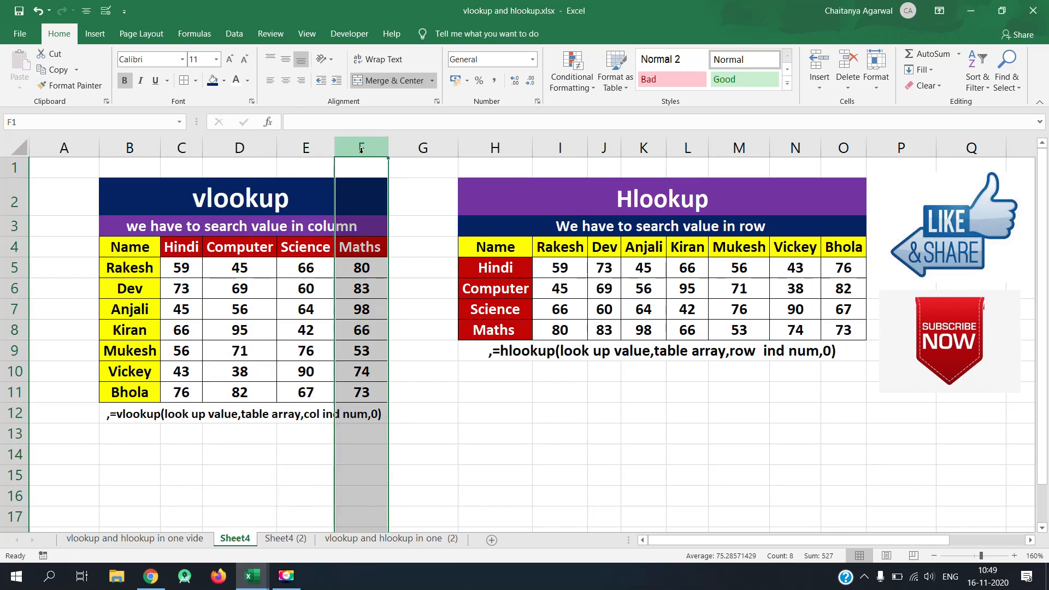
left_click(187, 148)
left_click(243, 148)
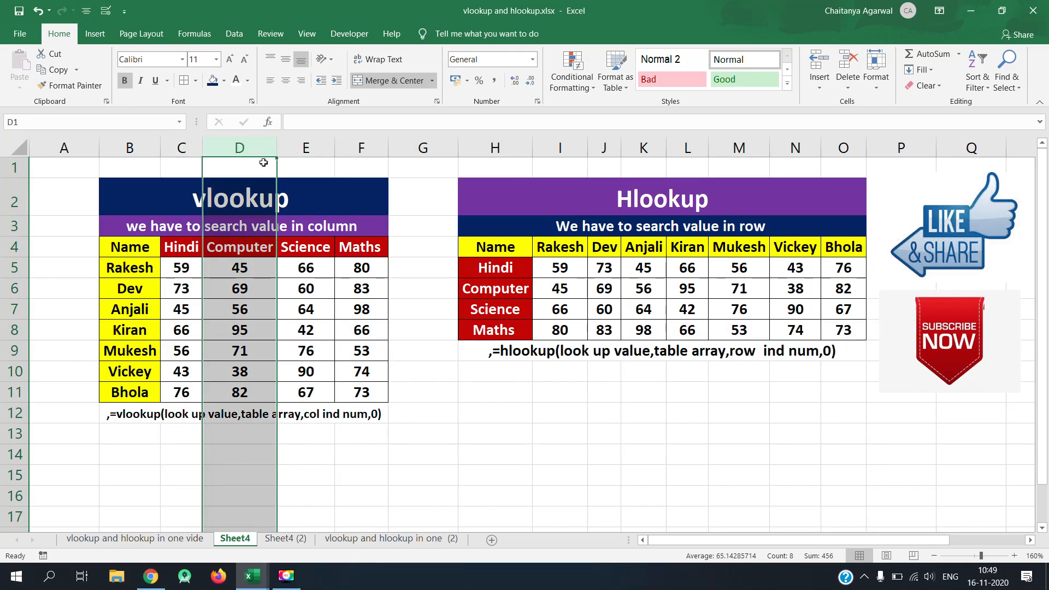
left_click(295, 146)
left_click(358, 148)
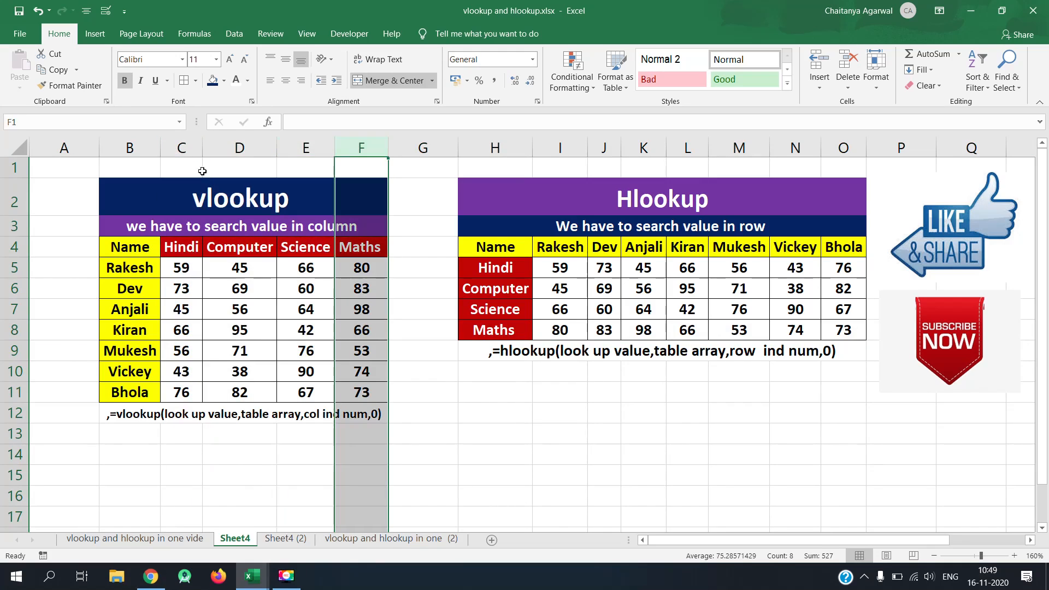
left_click(179, 142)
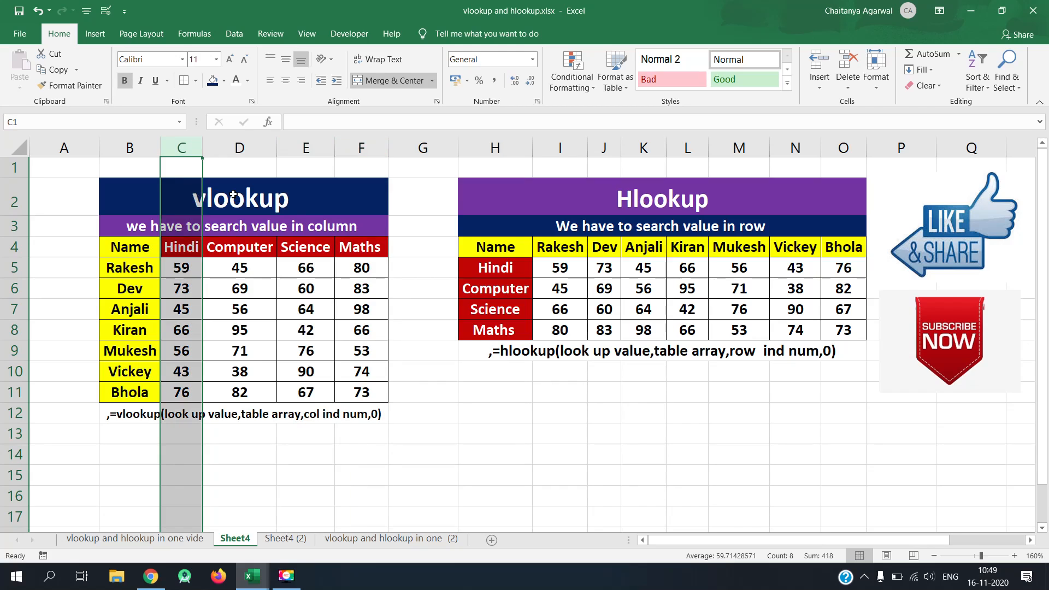
left_click(203, 212)
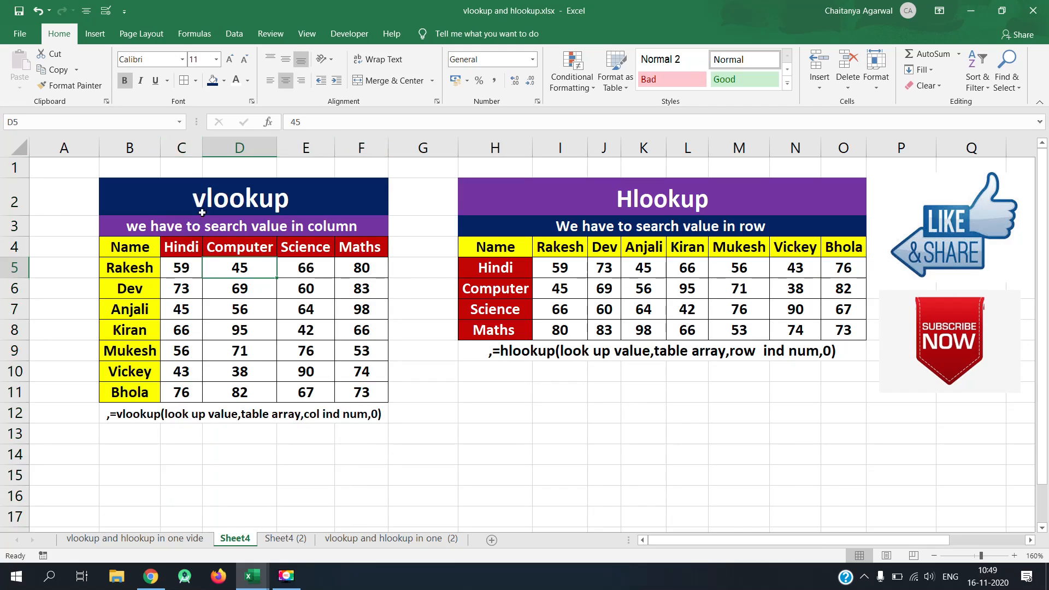
Step: Review the Hindi, Computer, Science and Maths marks row by row, rows 5 to 8, in the Hlookup table
left_click(526, 270)
left_click(16, 267)
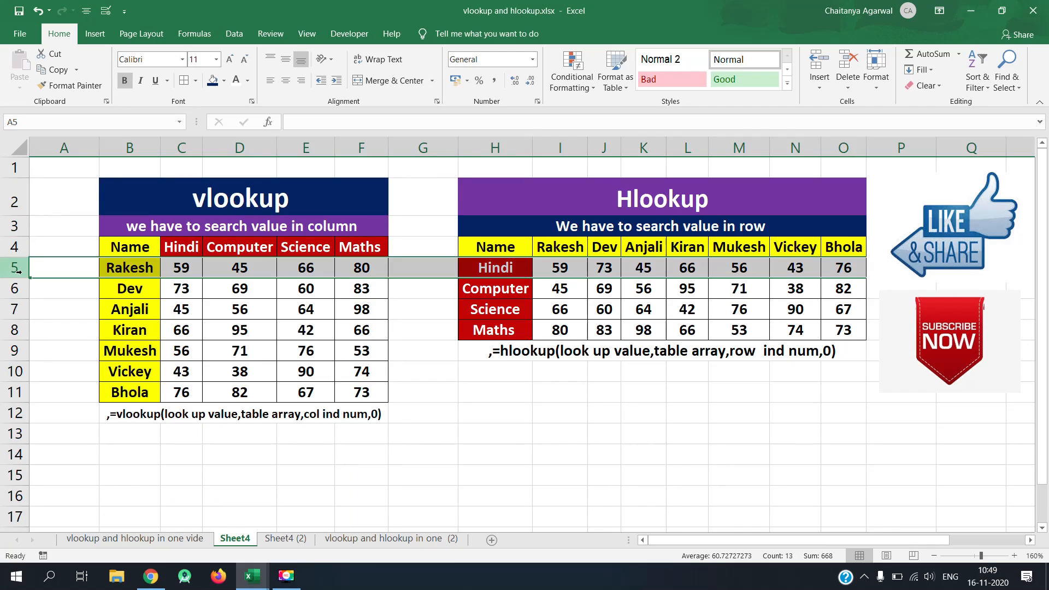
left_click(12, 289)
left_click(14, 310)
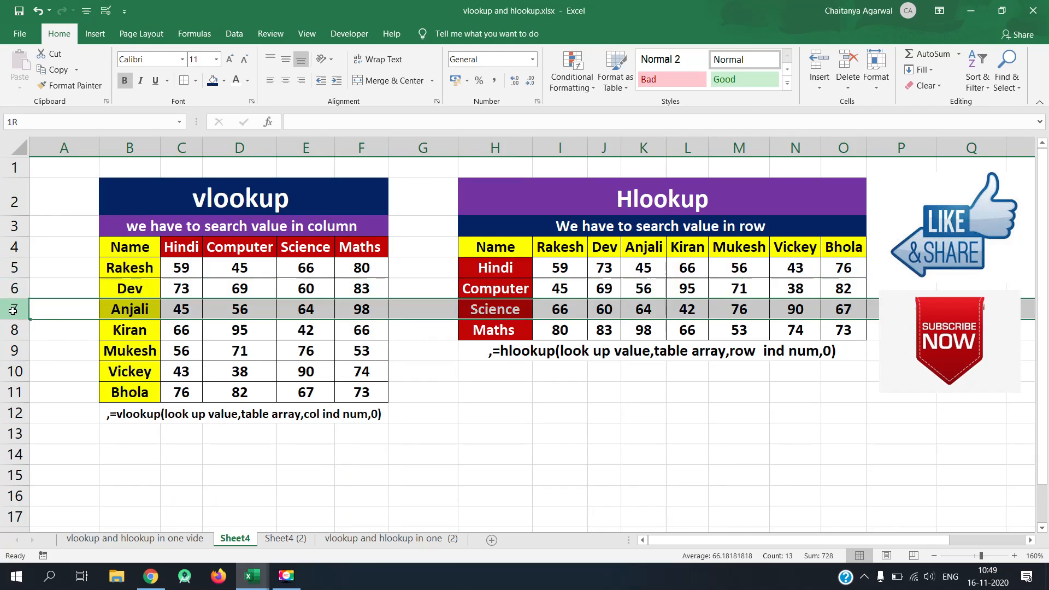
left_click(15, 328)
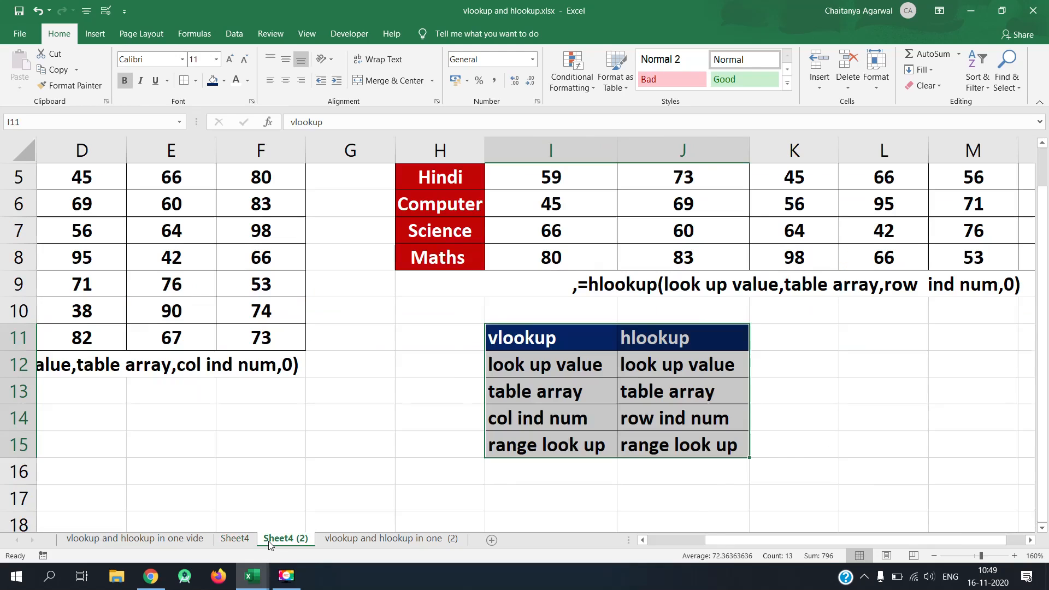
Step: Go through the vlookup arguments in I11:I15 on Sheet4 (2), from look up value to range look up
left_click(268, 541)
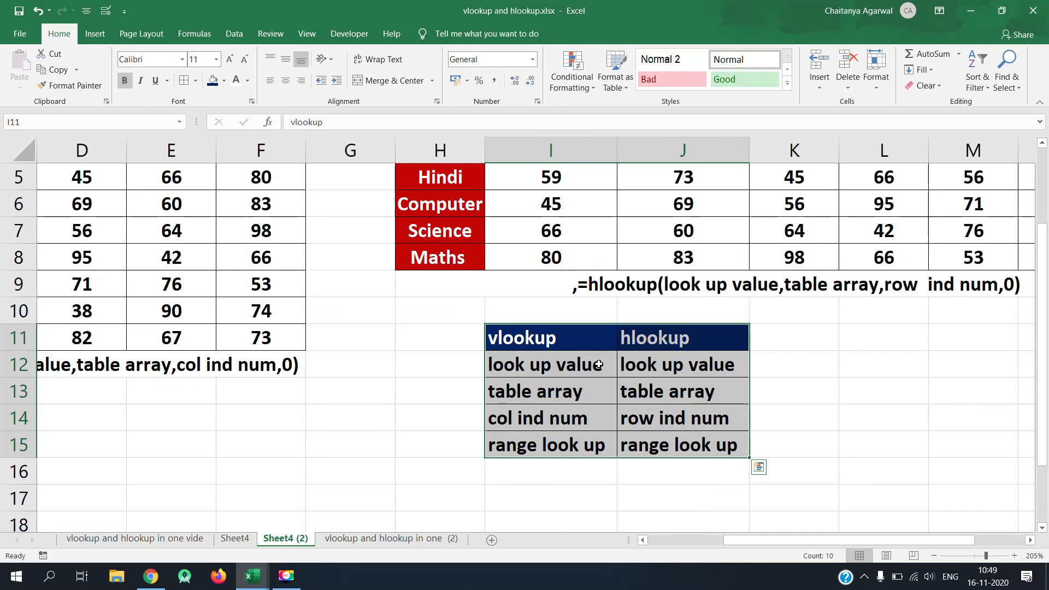
left_click(578, 340)
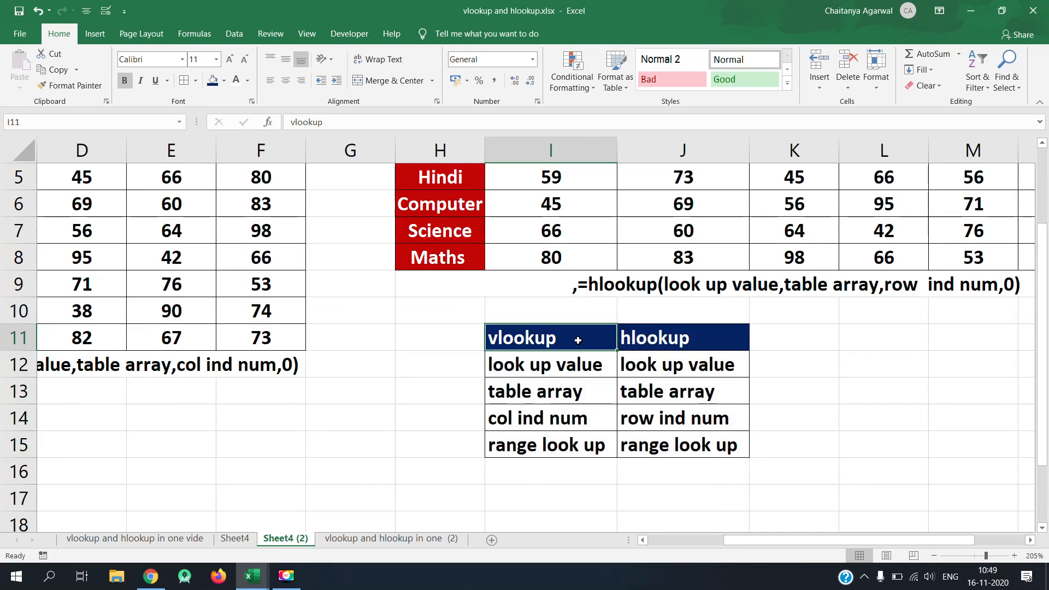
left_click(554, 366)
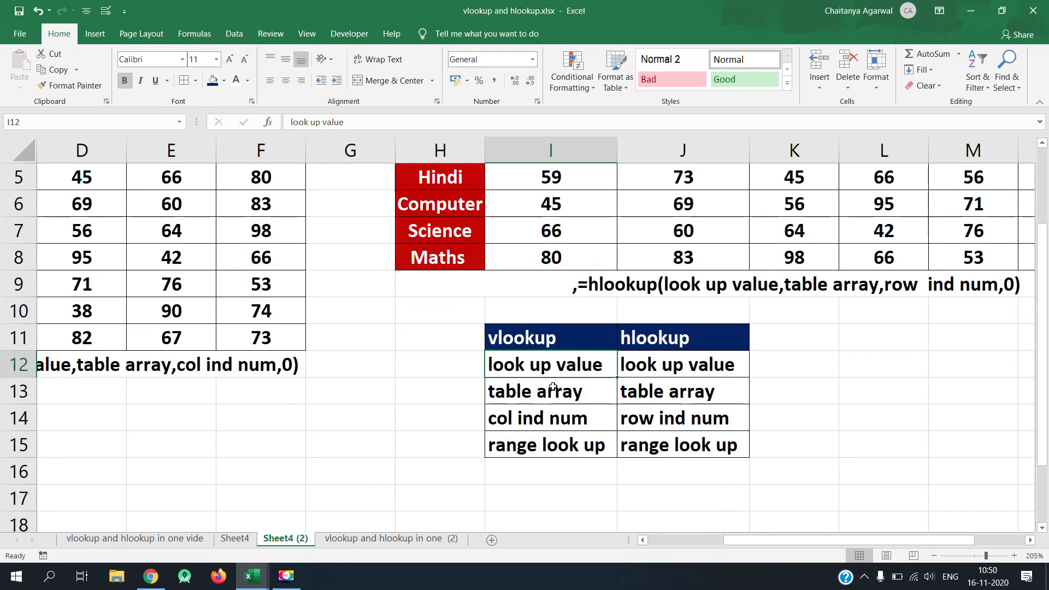
left_click(554, 386)
left_click(544, 419)
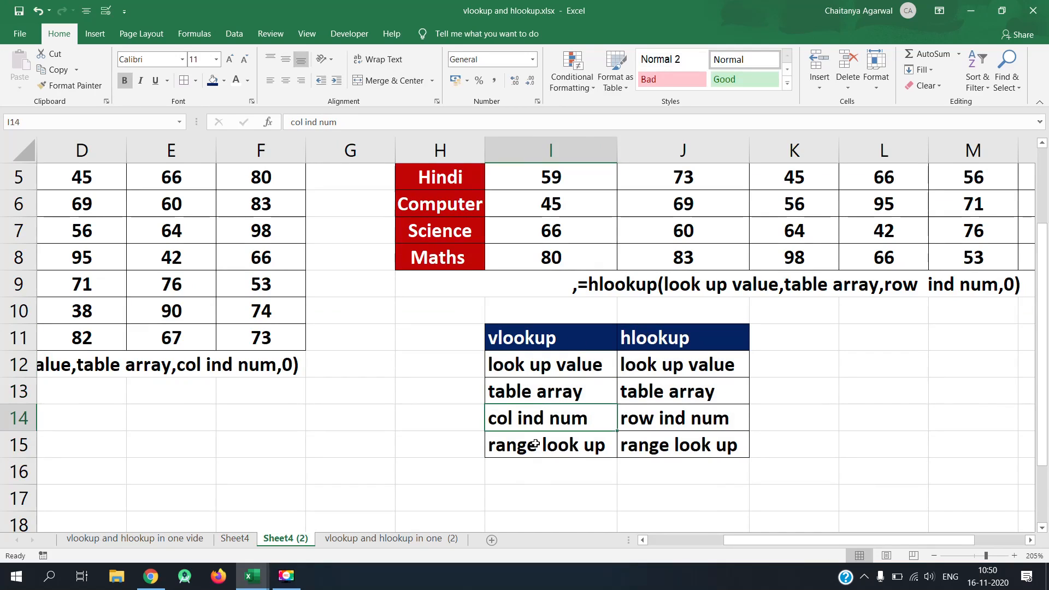
left_click(535, 444)
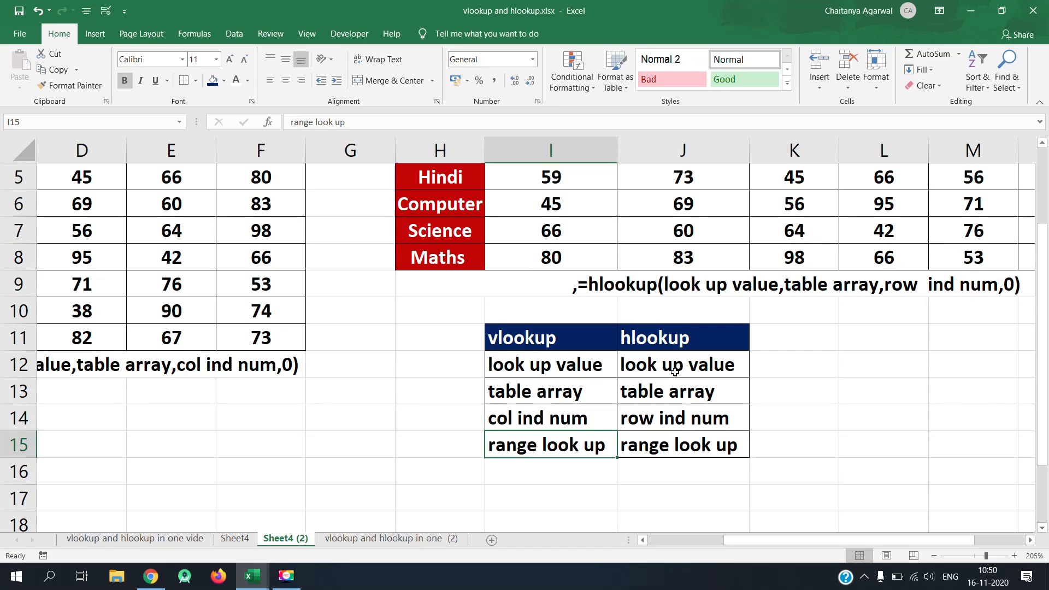
Step: Compare each vlookup argument with its hlookup counterpart in rows 12 to 15, including col ind num against row ind num
left_click(679, 332)
left_click(590, 373)
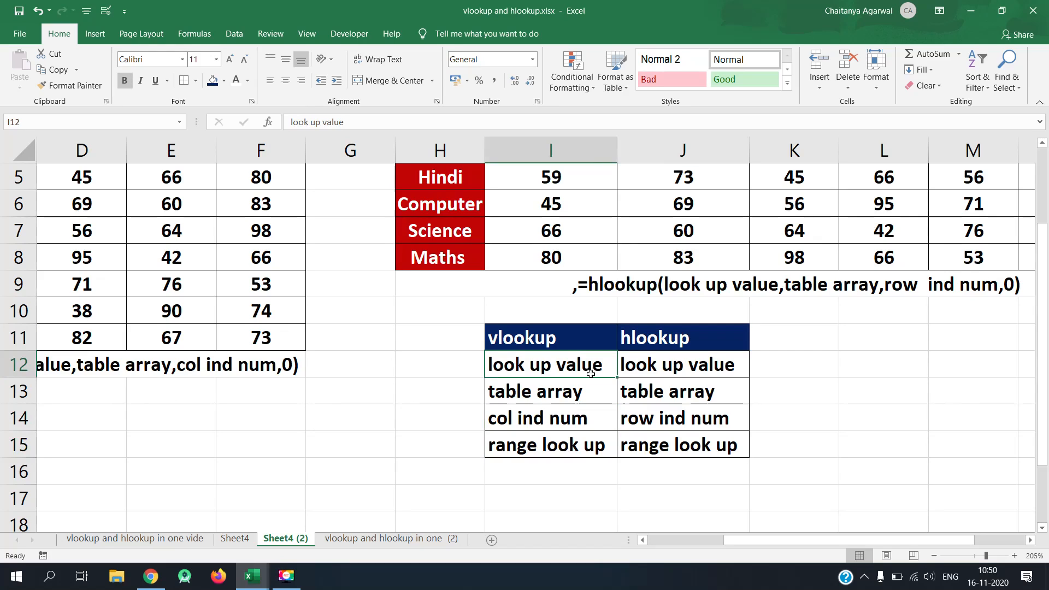
left_click(651, 370)
left_click(589, 390)
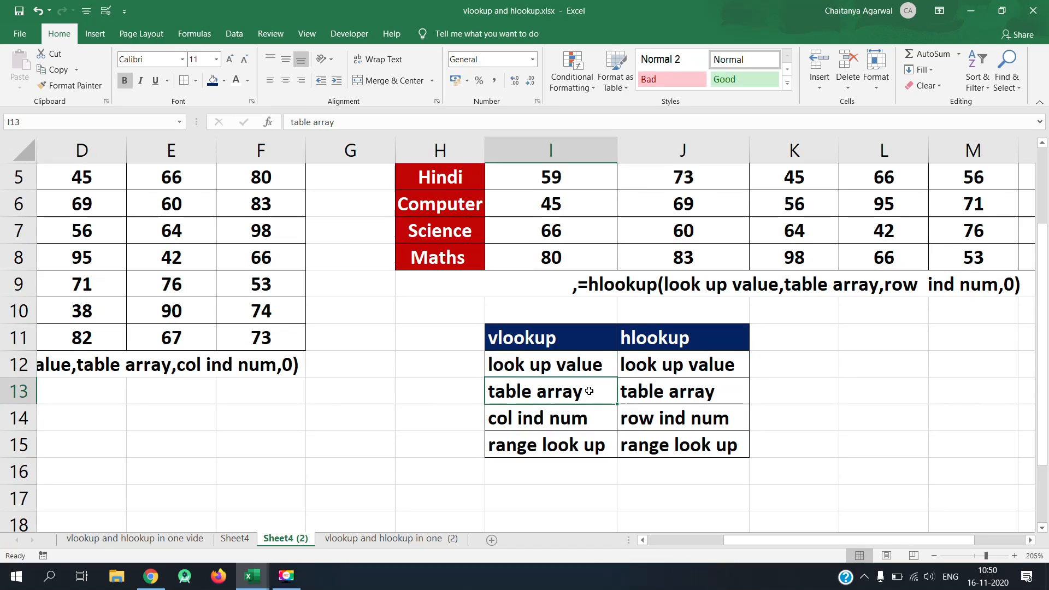
left_click(646, 394)
left_click(527, 423)
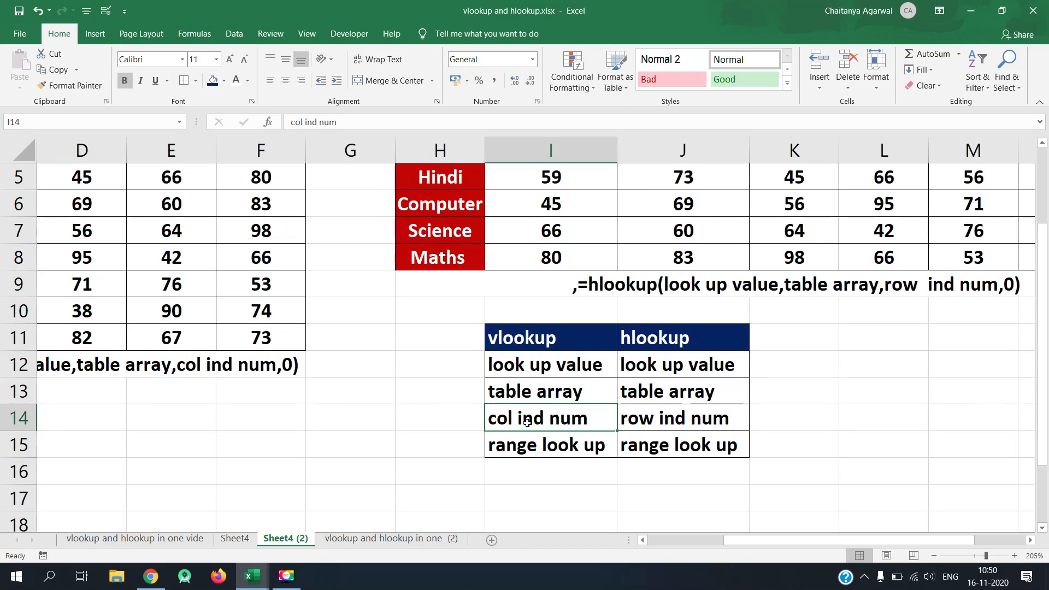
left_click(632, 426)
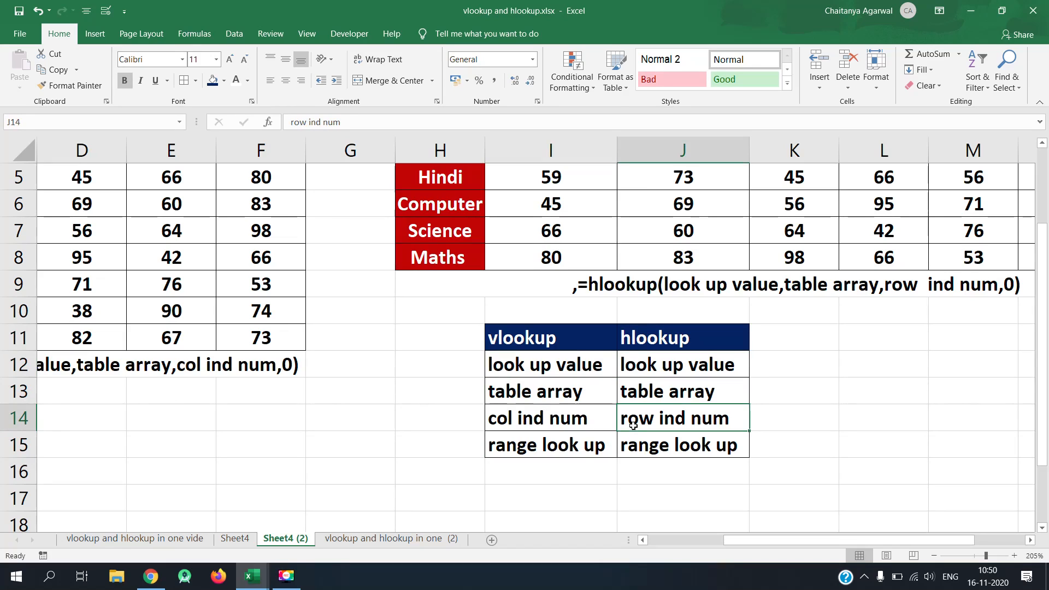
left_click(590, 449)
left_click(639, 444)
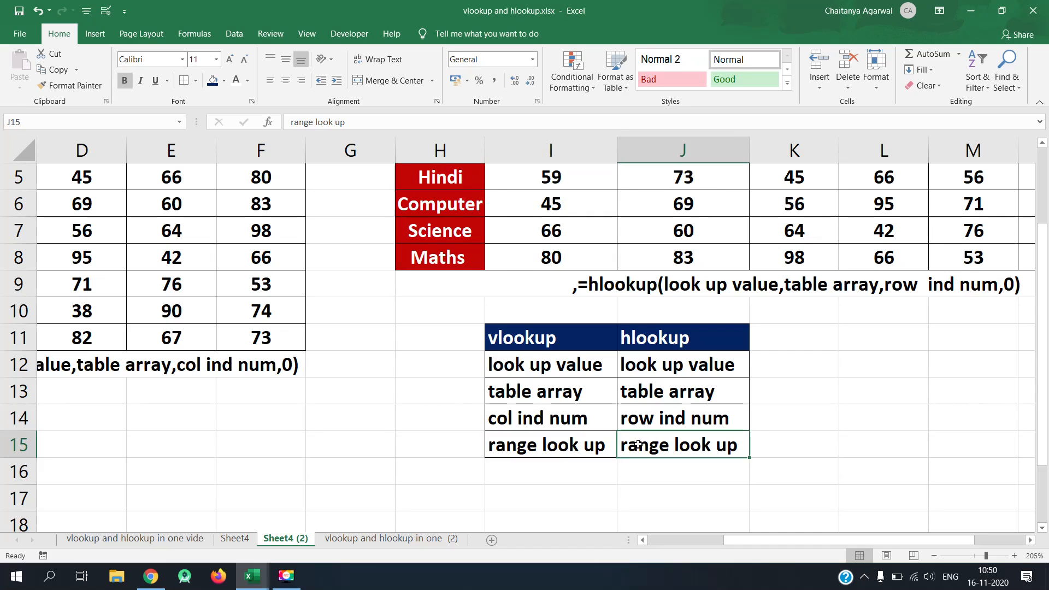
left_click(583, 439)
left_click(627, 443)
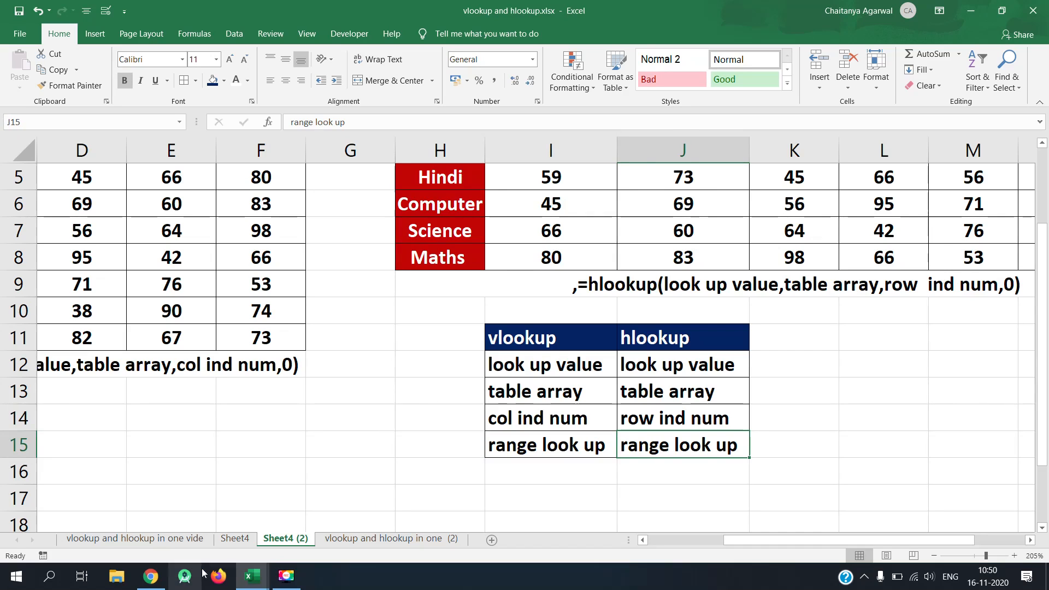
Step: Return to Sheet4 and relate subject columns C to F to the vlookup syntax note in row 12
left_click(224, 541)
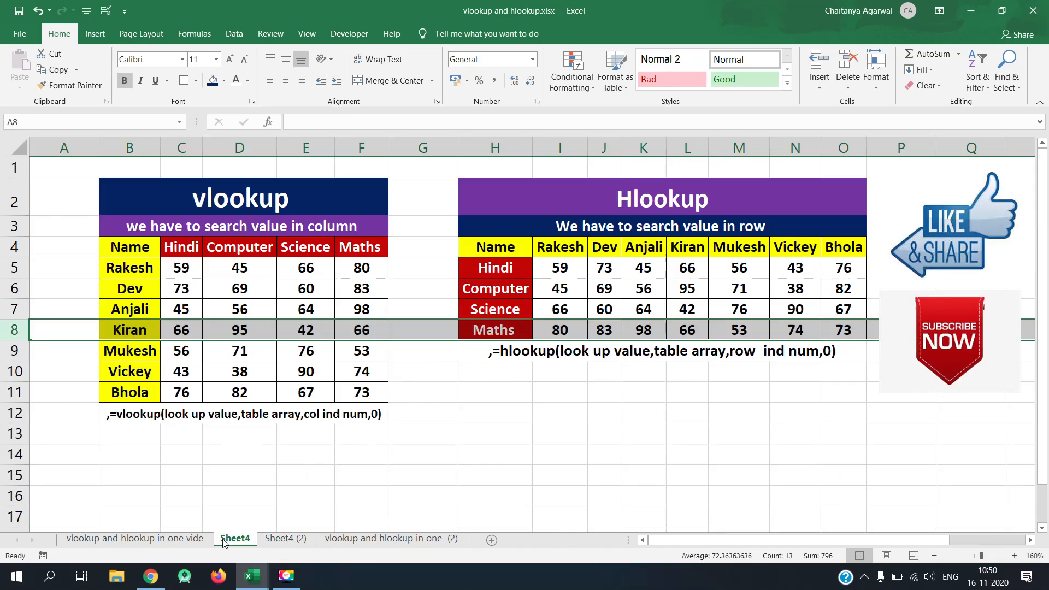
left_click(443, 352)
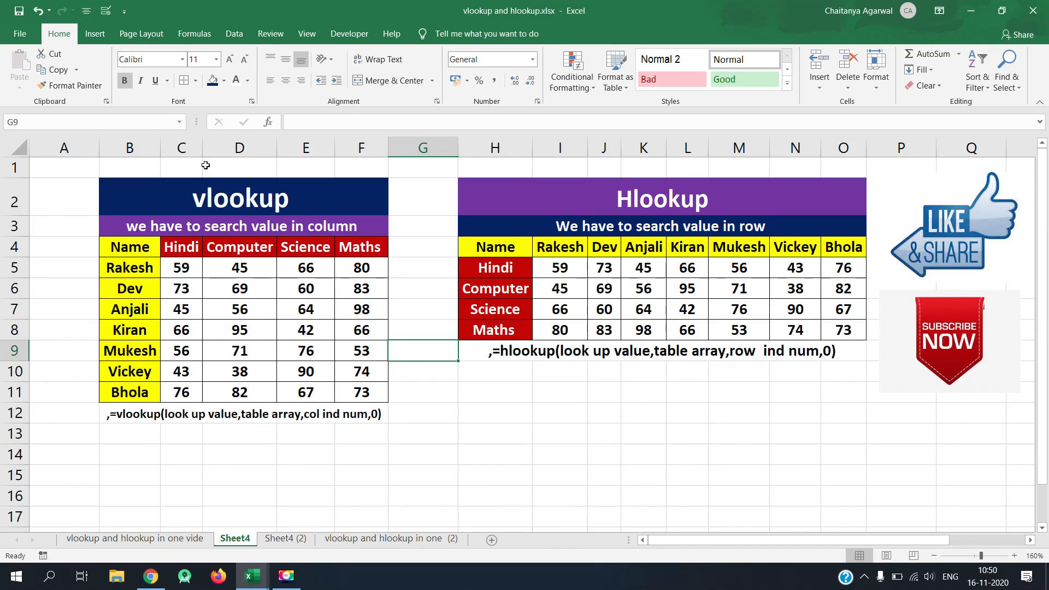
left_click(186, 149)
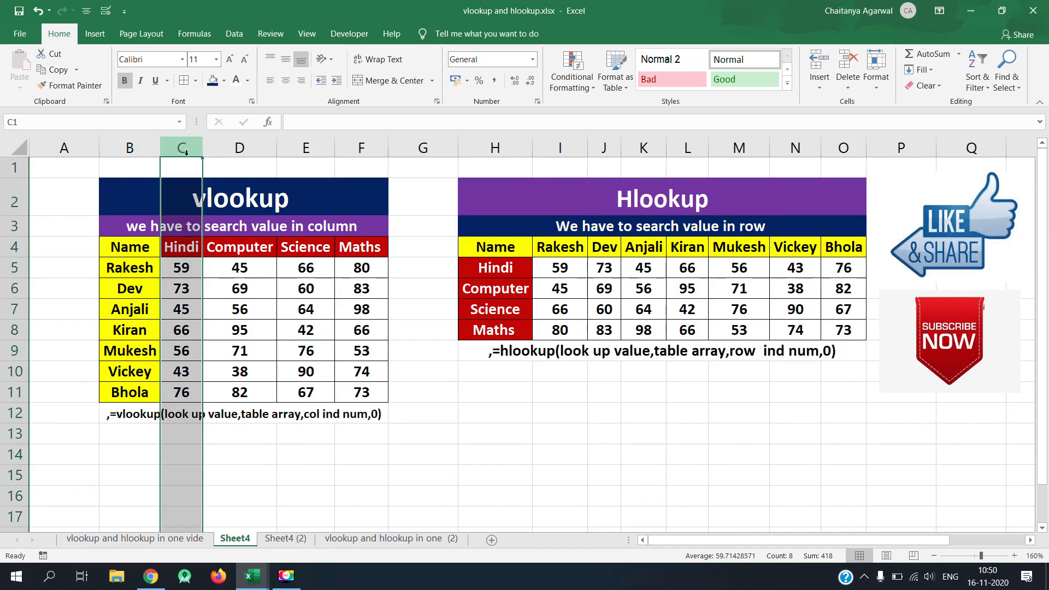
left_click(236, 148)
left_click(296, 148)
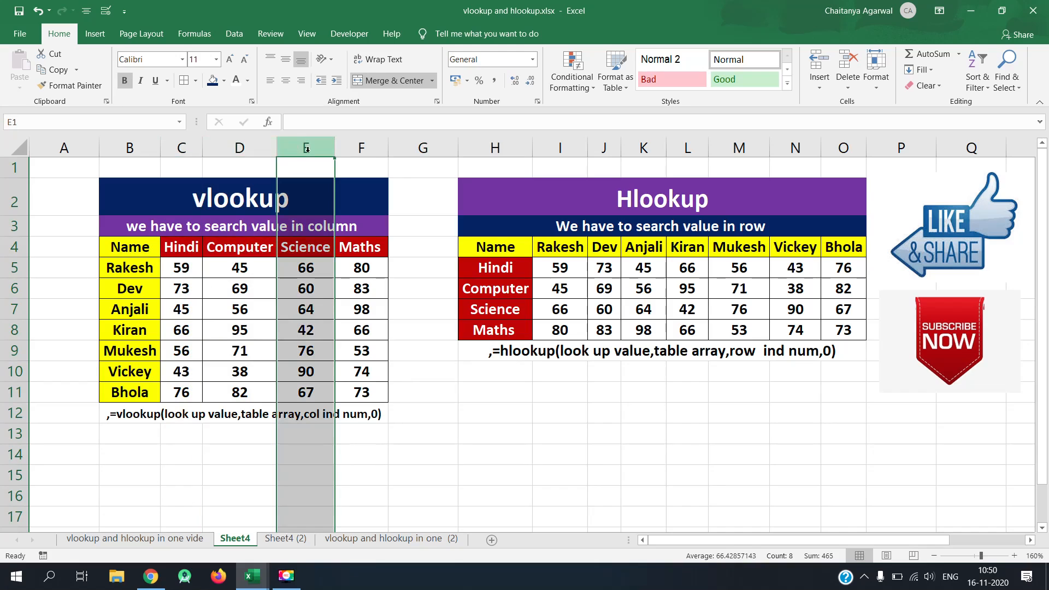
left_click(371, 149)
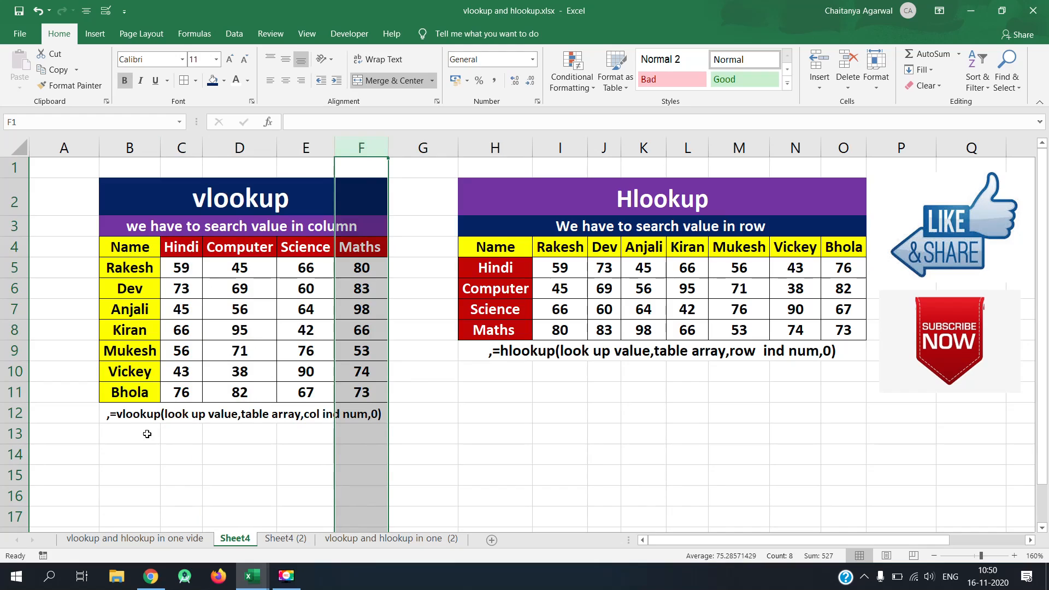
left_click(146, 415)
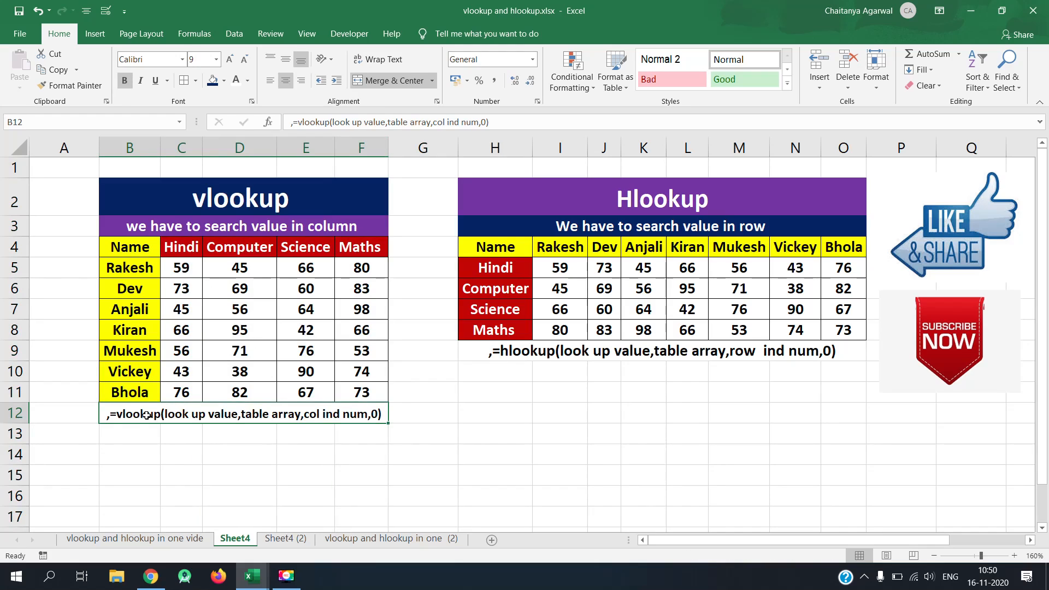
Step: Relate subject rows 5 to 8 of the Hlookup table to the hlookup syntax note in row 9
left_click(494, 268)
left_click(16, 267)
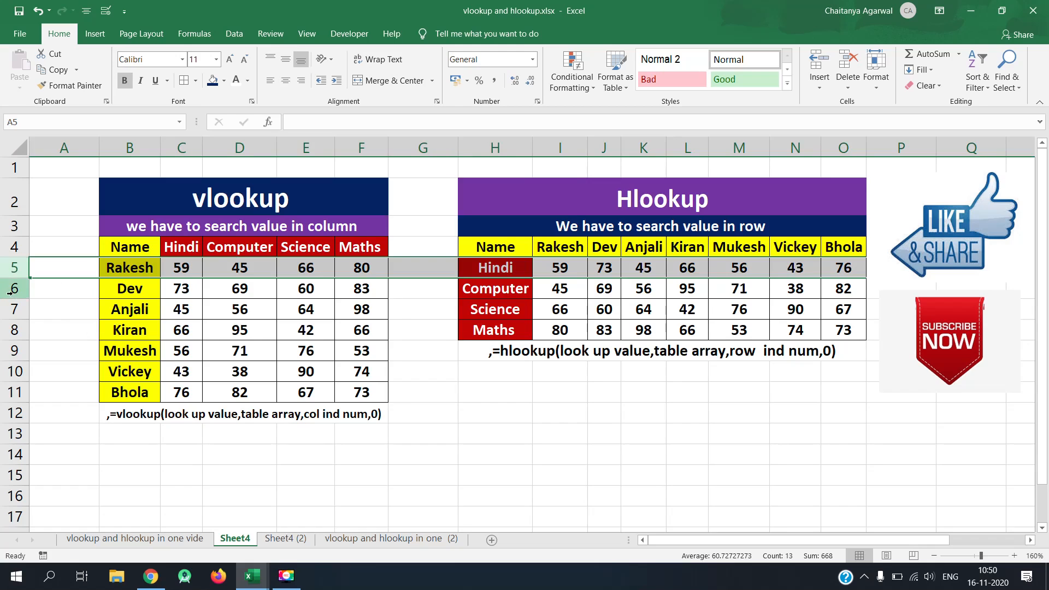
left_click(12, 289)
left_click(11, 309)
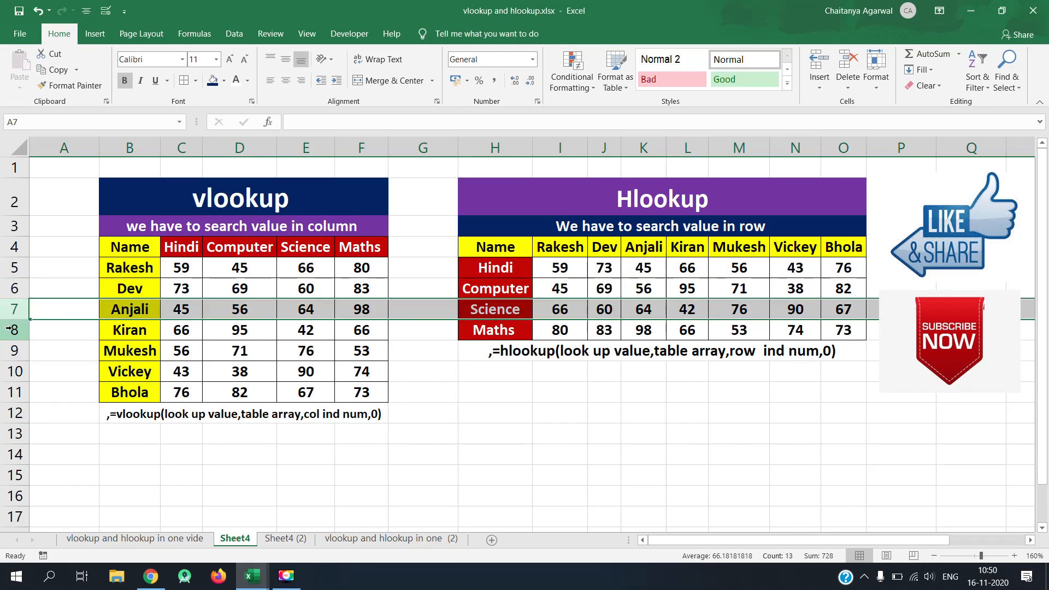
left_click(8, 330)
left_click(511, 352)
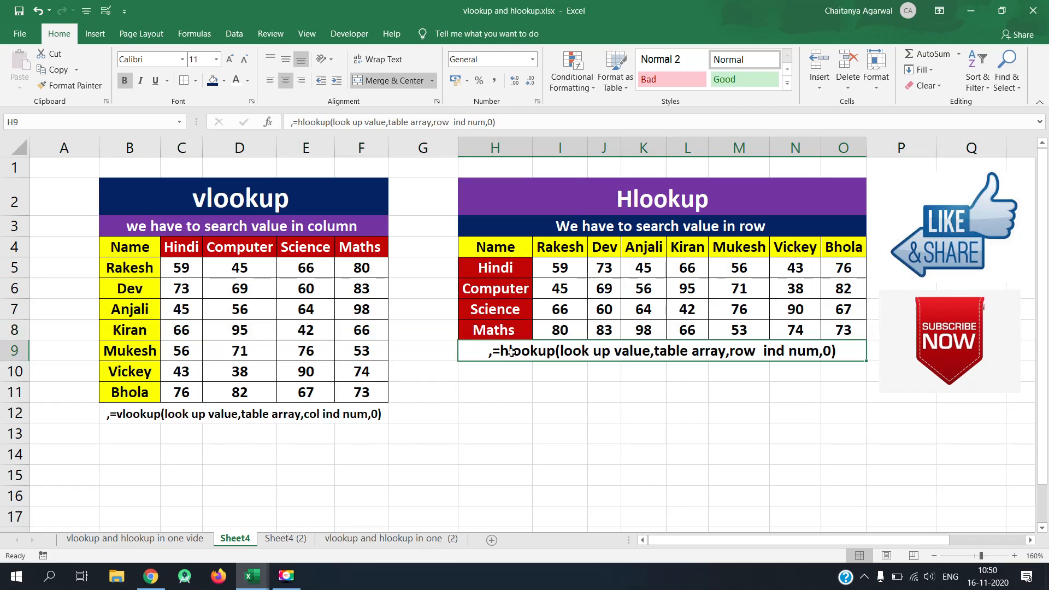
Step: Clear the vlookup syntax note from merged cell B12 and select the student name in row 8
left_click(125, 413)
key("Delete")
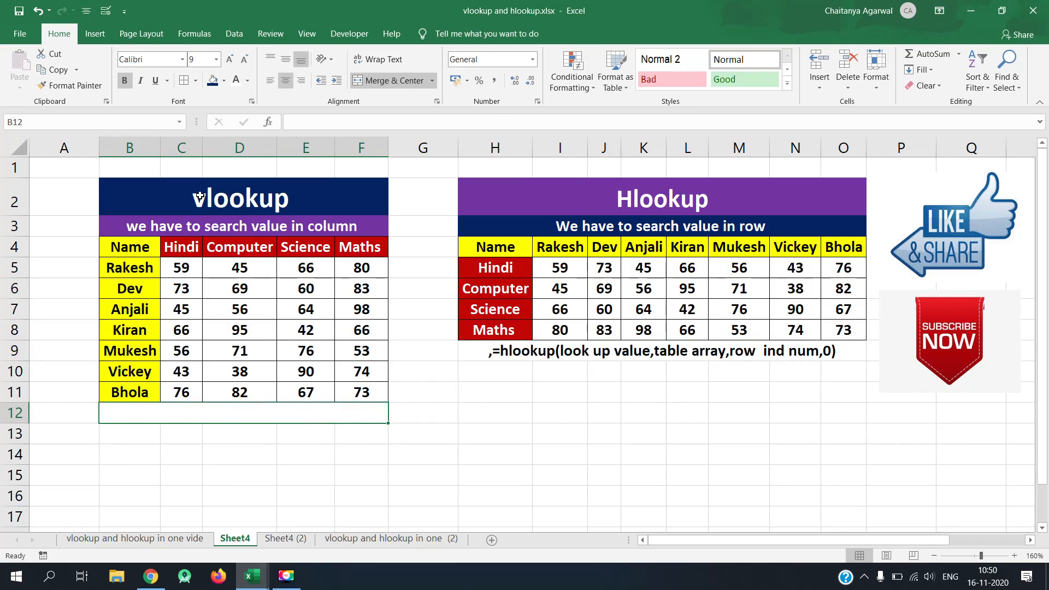
left_click(128, 325)
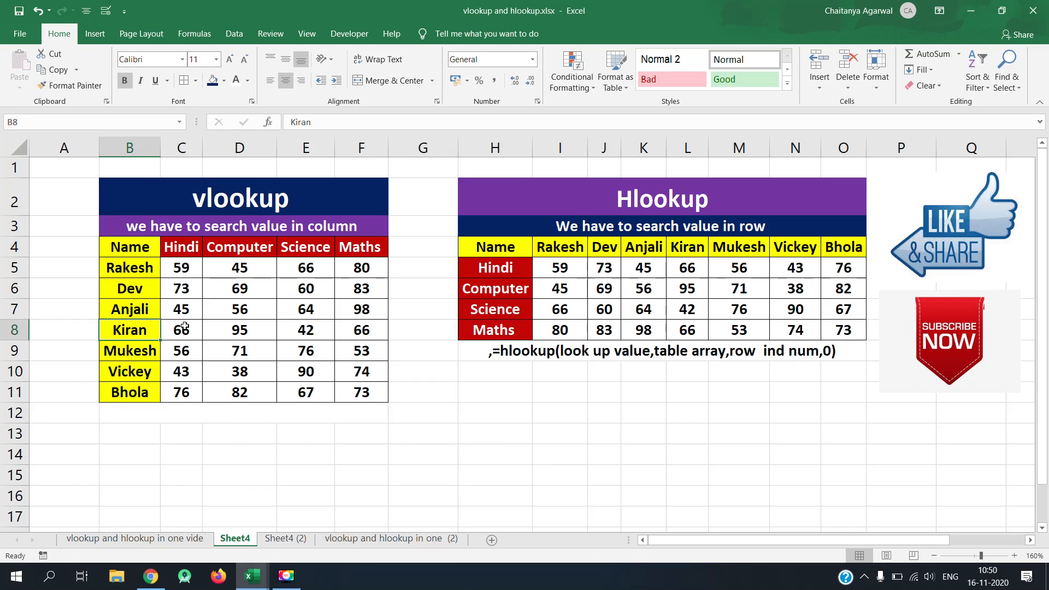
Step: Start a VLOOKUP formula in cell D14 with B8 as the lookup value
left_click(239, 457)
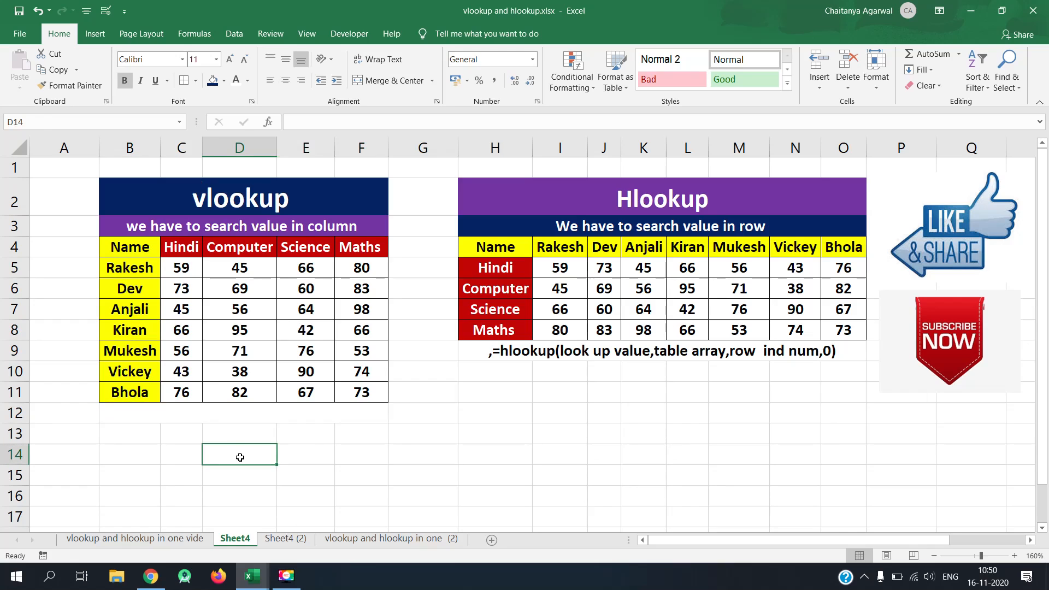
type("=vlli")
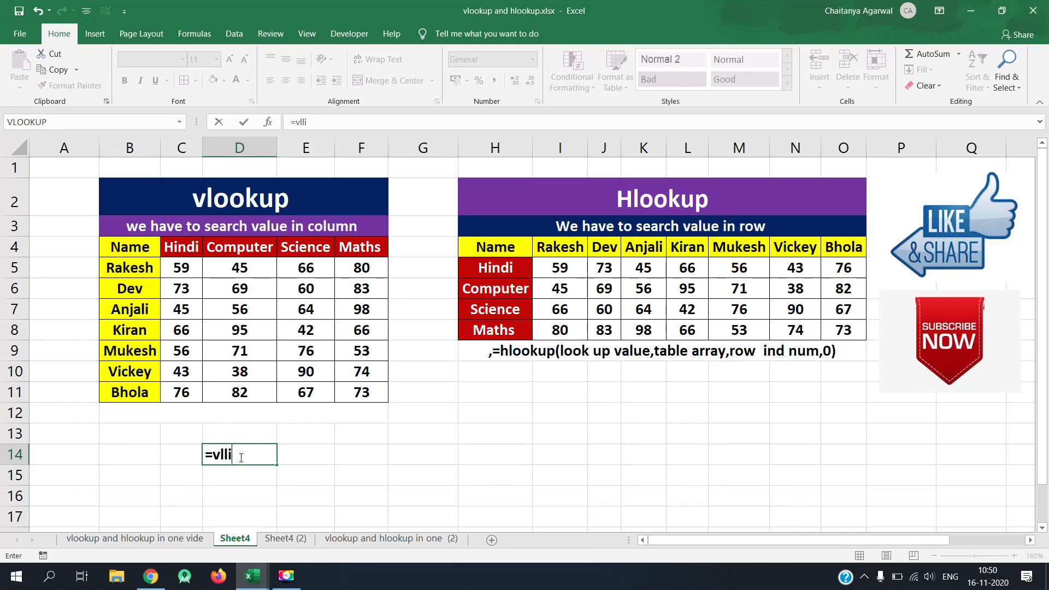
key("BackSpace")
key("BackSpace")
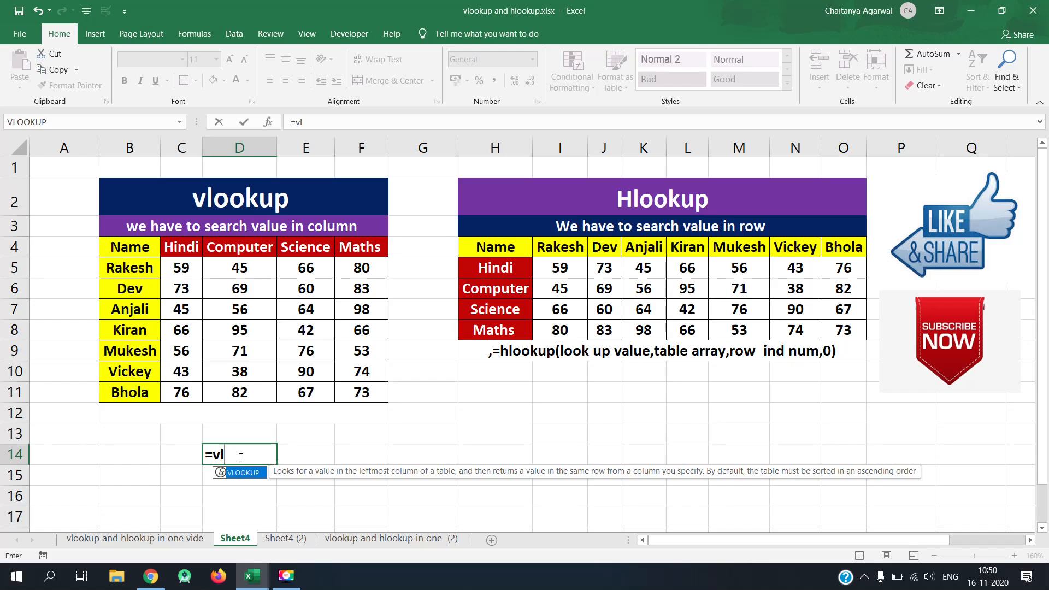
key("Tab")
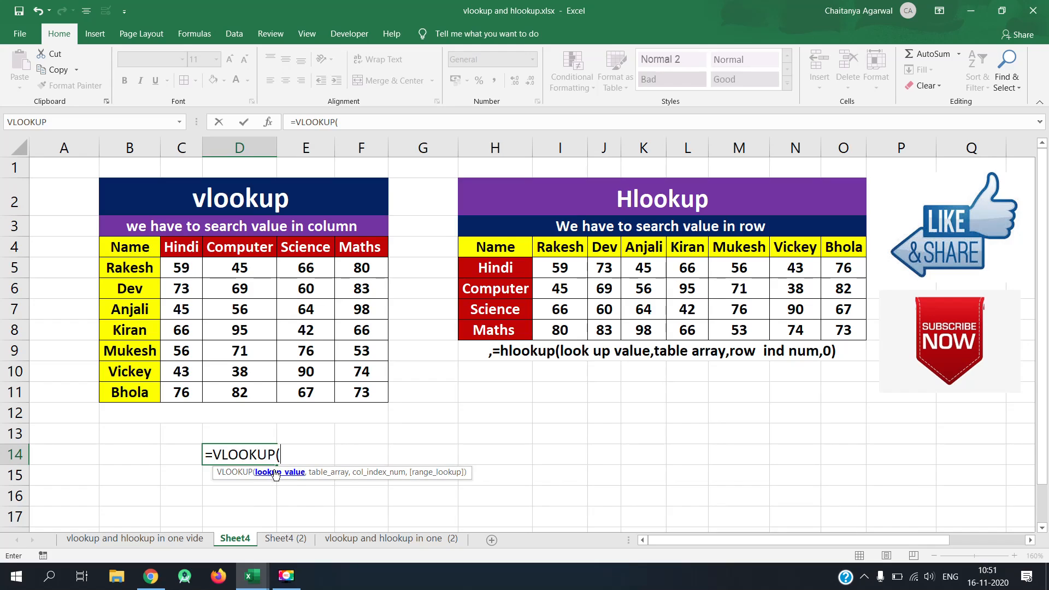
left_click(147, 330)
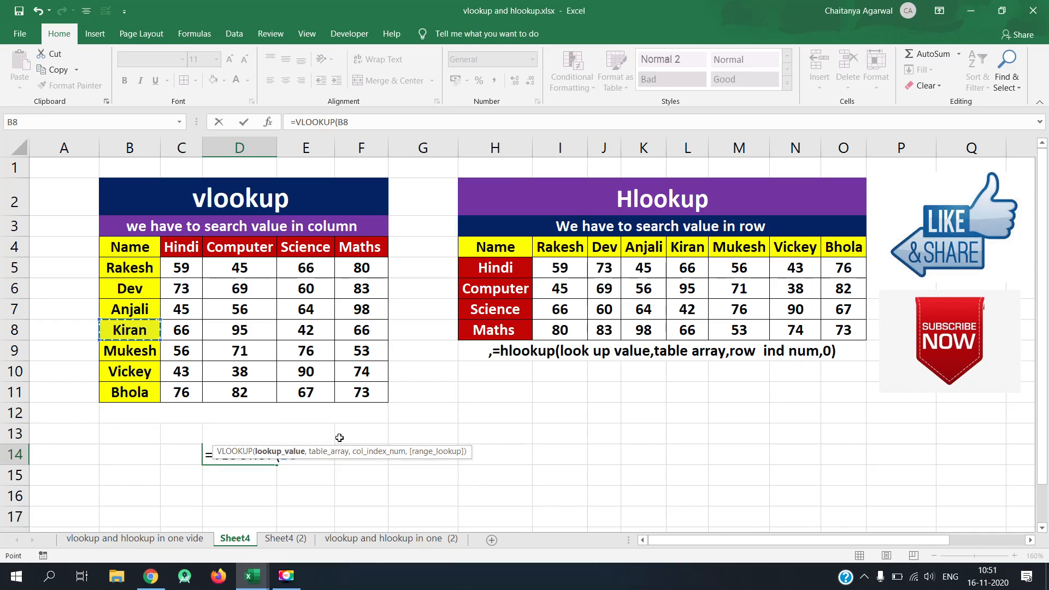
left_click_drag(321, 451, 369, 494)
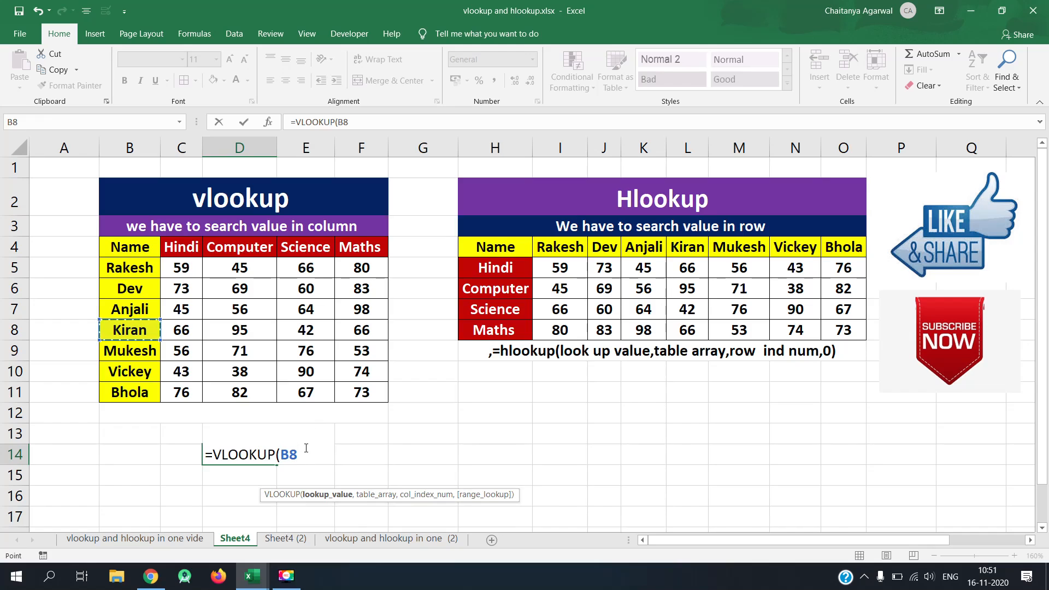
Step: Try the student's name as quoted text for the lookup value in the D14 VLOOKUP formula
key("BackSpace")
key("BackSpace")
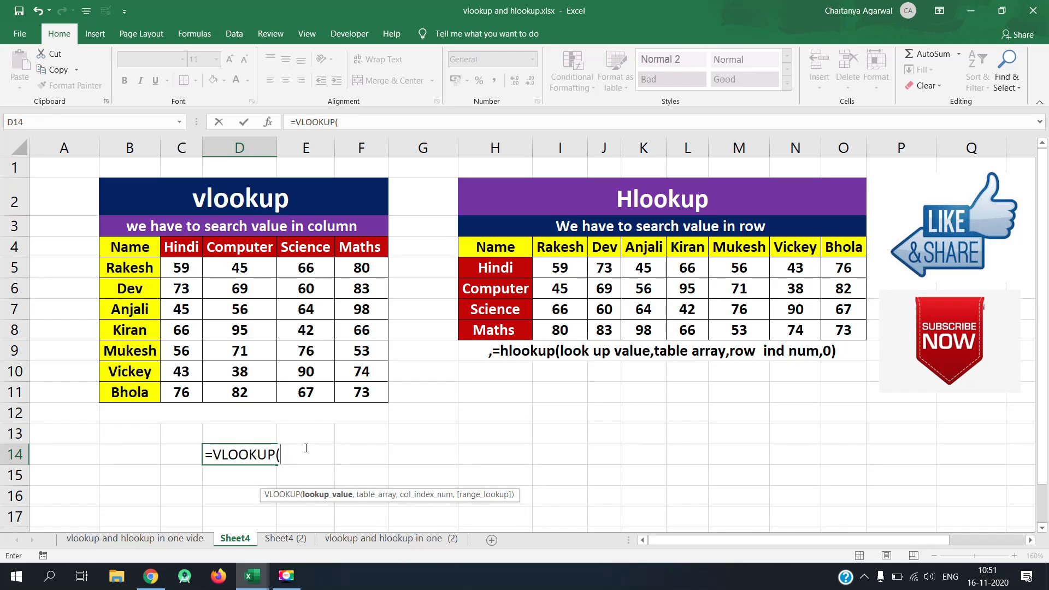
type("\"")
type("iran")
key("BackSpace")
key("BackSpace")
key("BackSpace")
key("BackSpace")
type("kiran\"")
type(",")
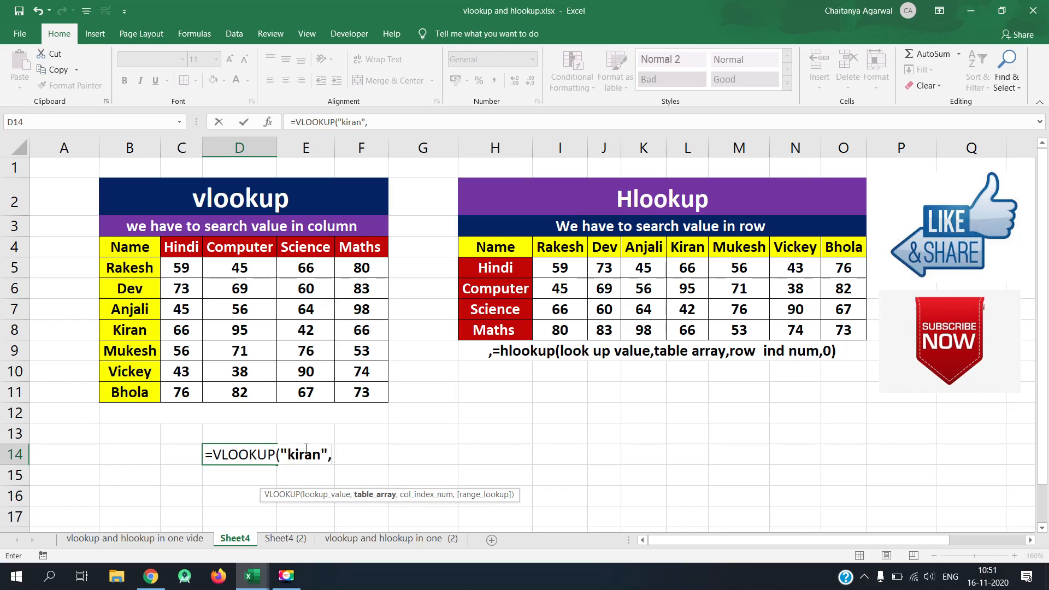
key("BackSpace")
key("BackSpace")
key("BackSpace")
key("BackSpace")
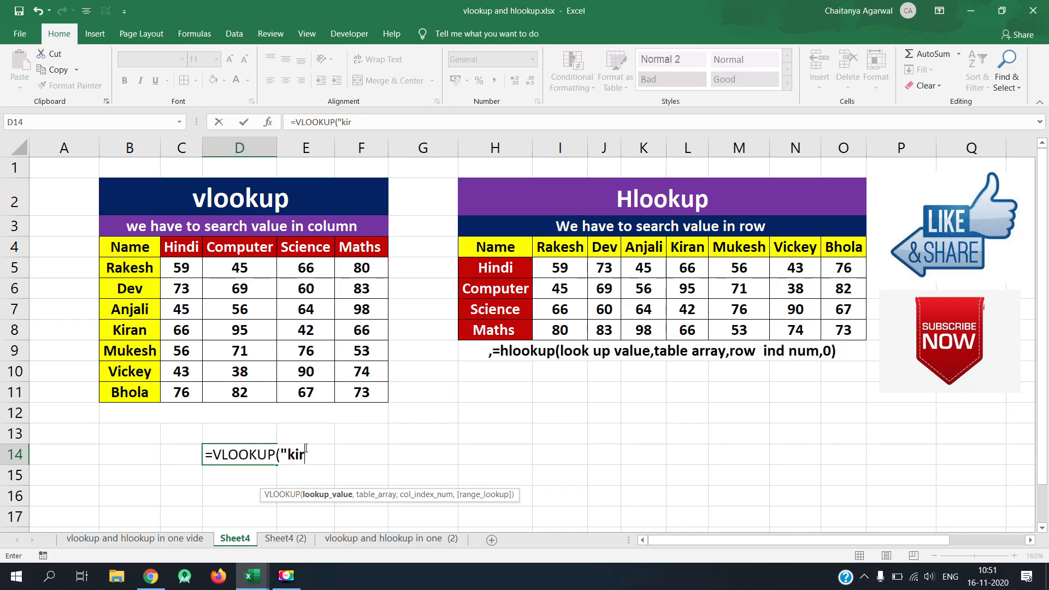
key("BackSpace")
key("BackSpace")
key("BackSpace")
key("BackSpace")
Step: Complete the formula in D14 as =VLOOKUP(B8,B4:F11,4,0)
left_click(126, 328)
type(",")
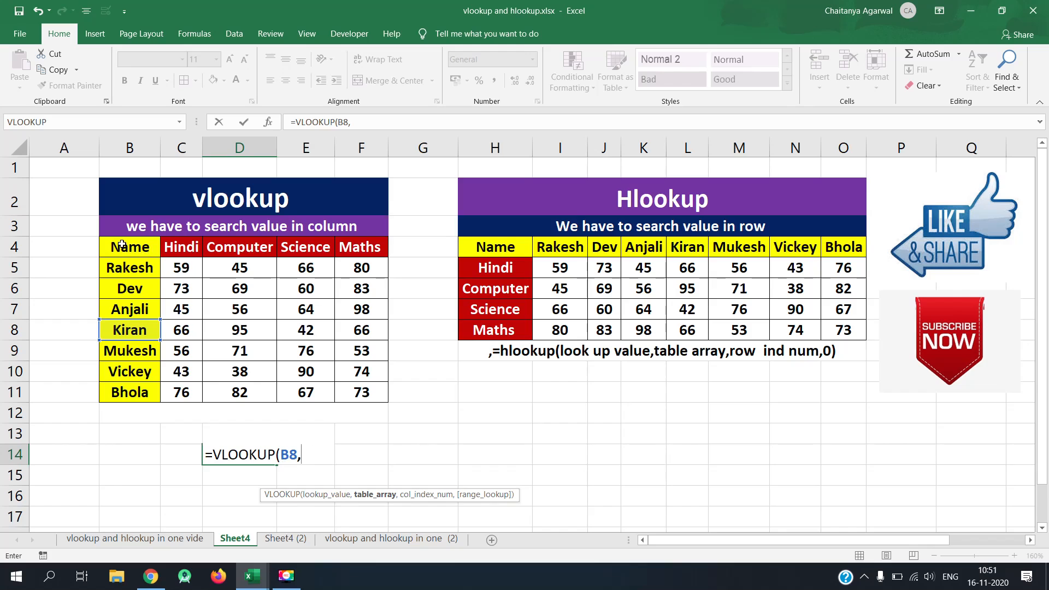
left_click_drag(125, 246, 367, 410)
type(",")
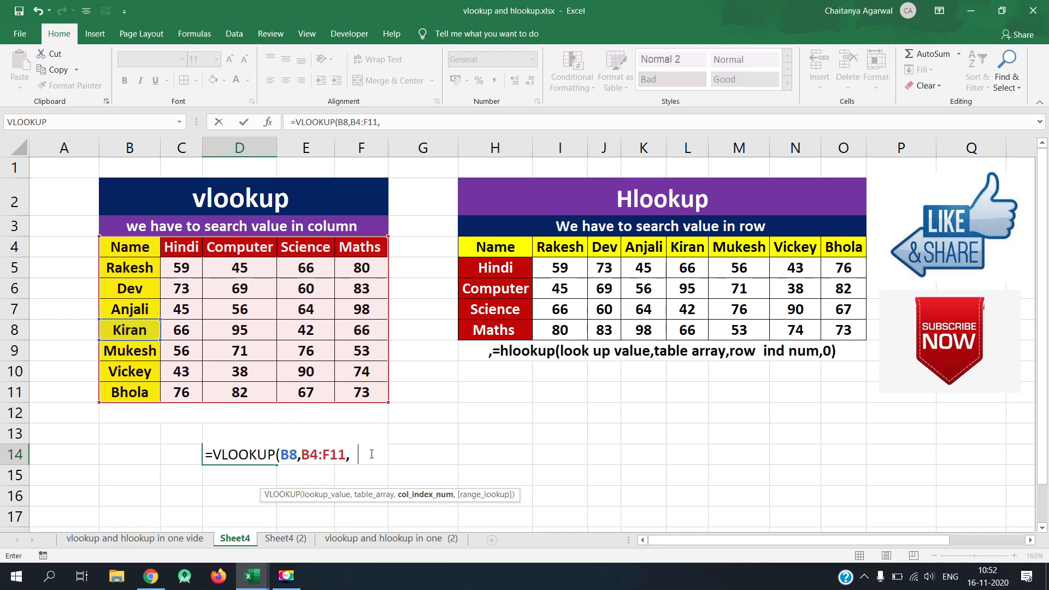
type("4,")
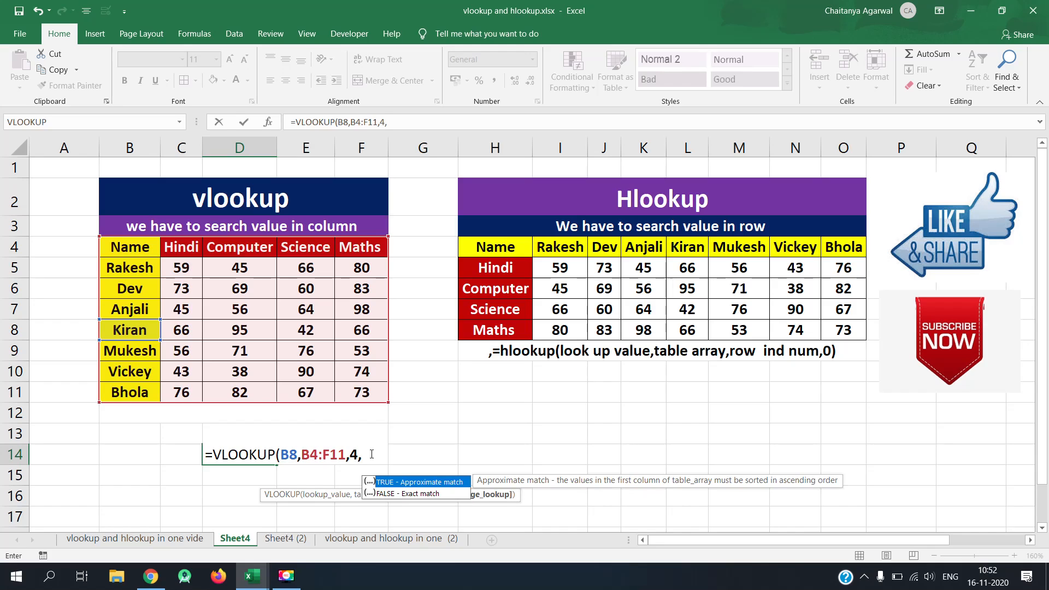
type("0)")
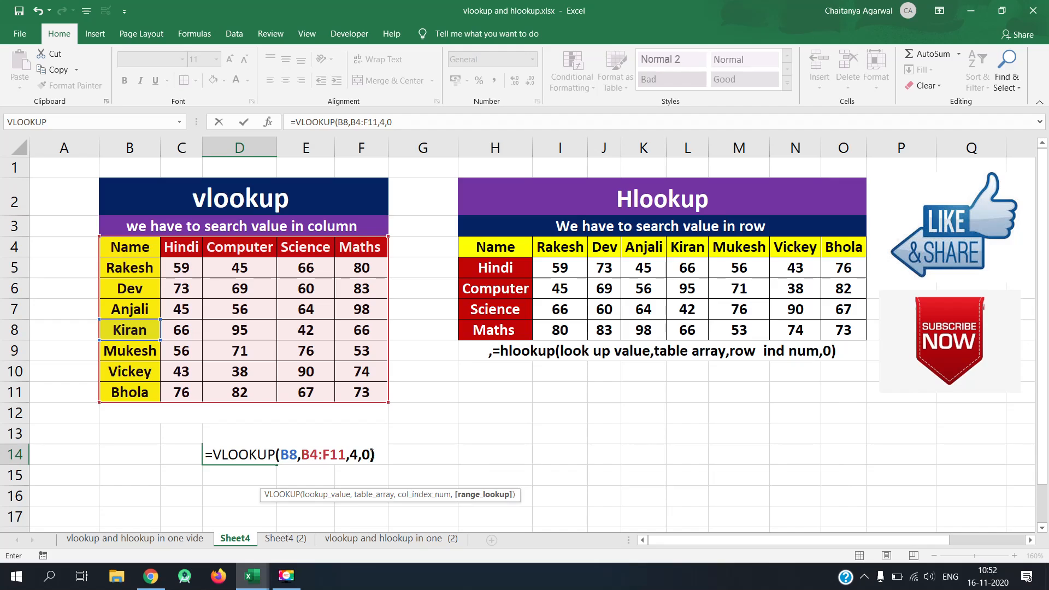
key("Return")
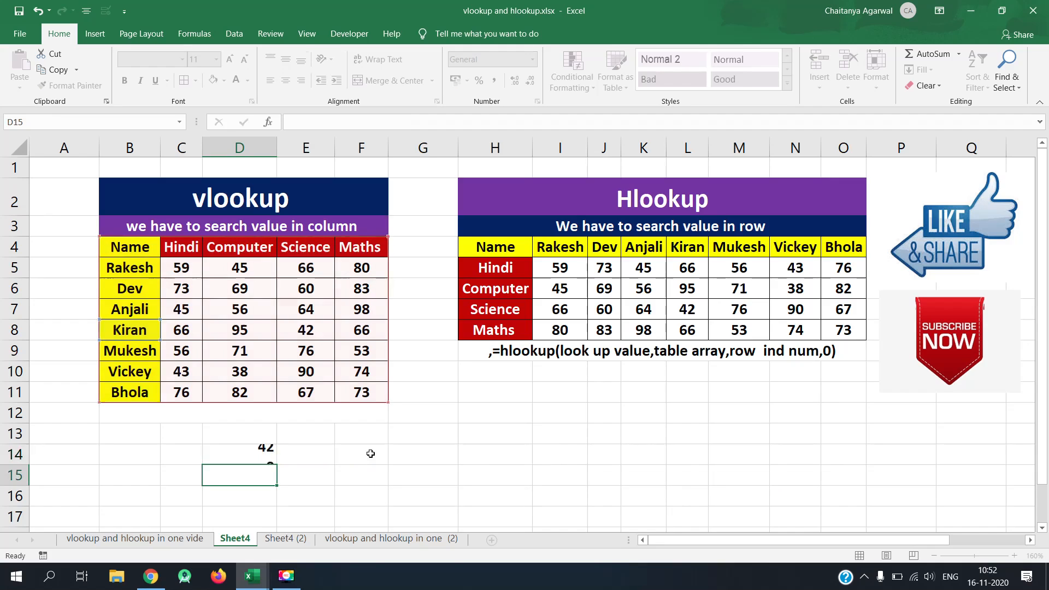
Step: Compare the VLOOKUP result in D14 with the Science mark of the student in row 8
left_click(149, 331)
left_click(293, 324)
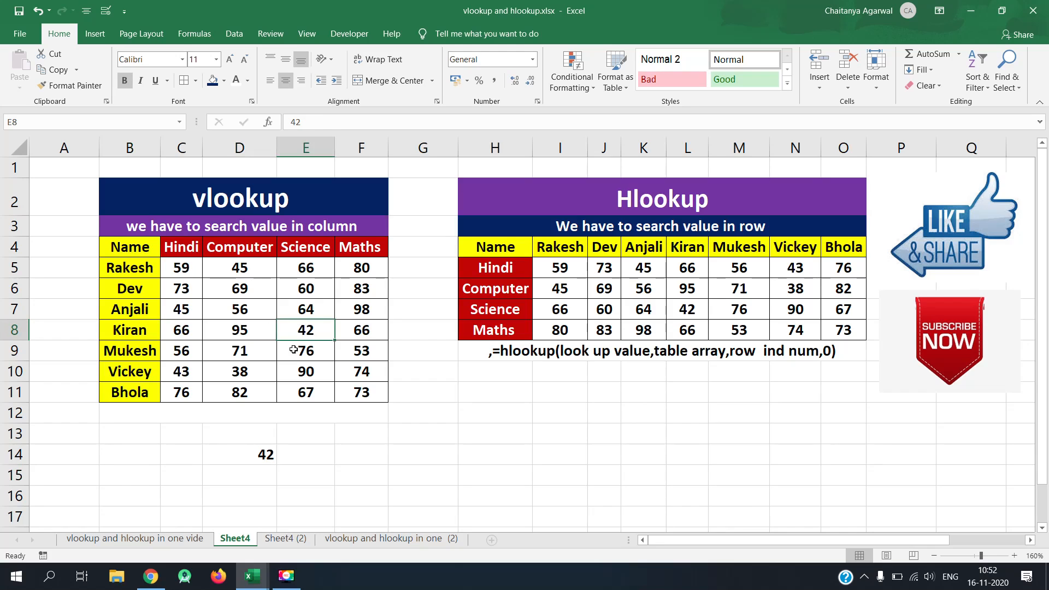
left_click(262, 455)
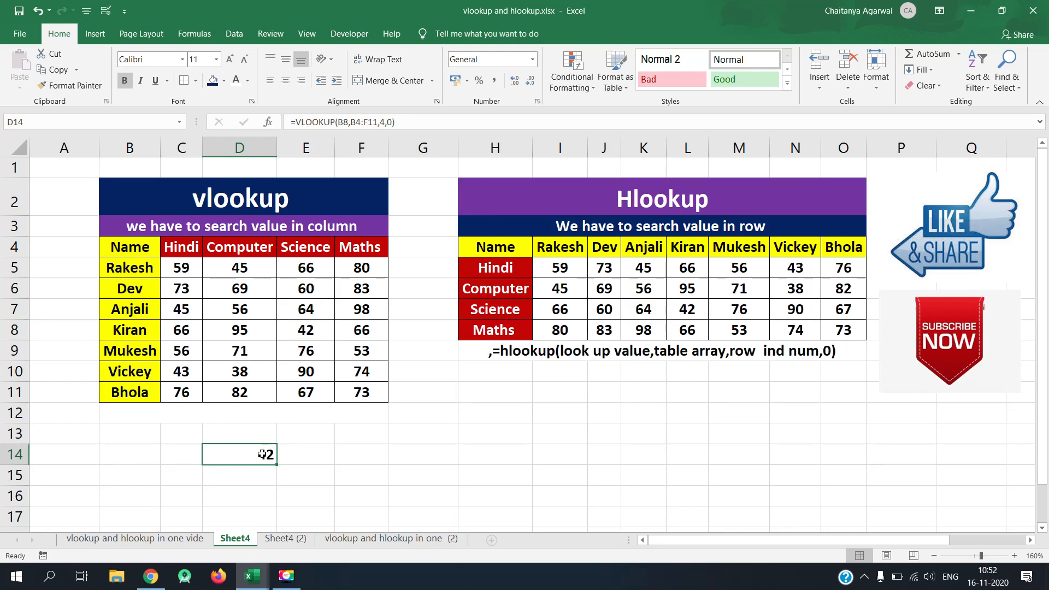
scroll(262, 455, "up", 2)
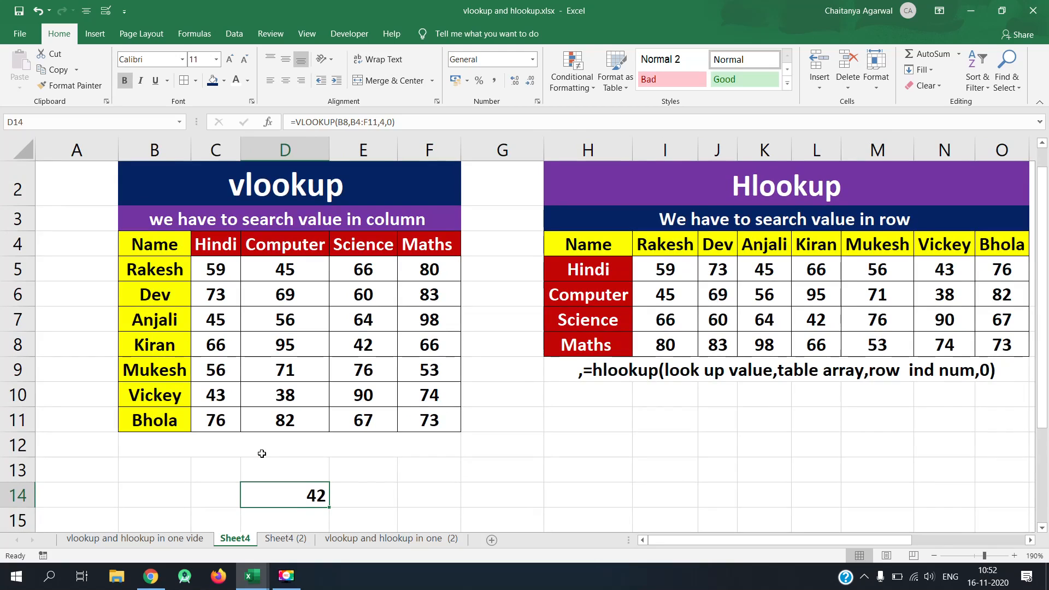
left_click_drag(1041, 401, 1045, 421)
left_click(370, 448)
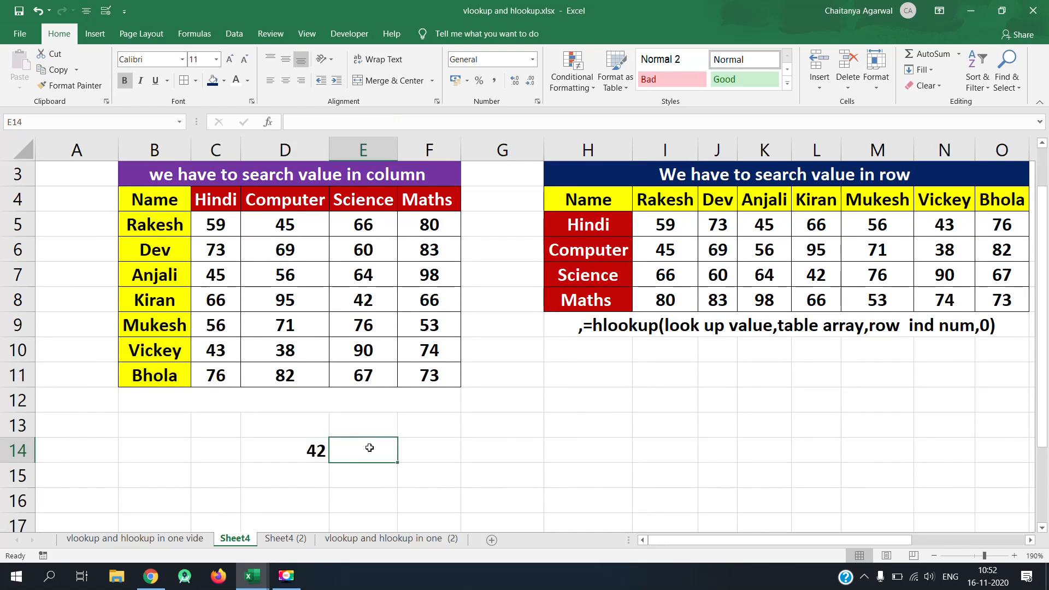
left_click(323, 451)
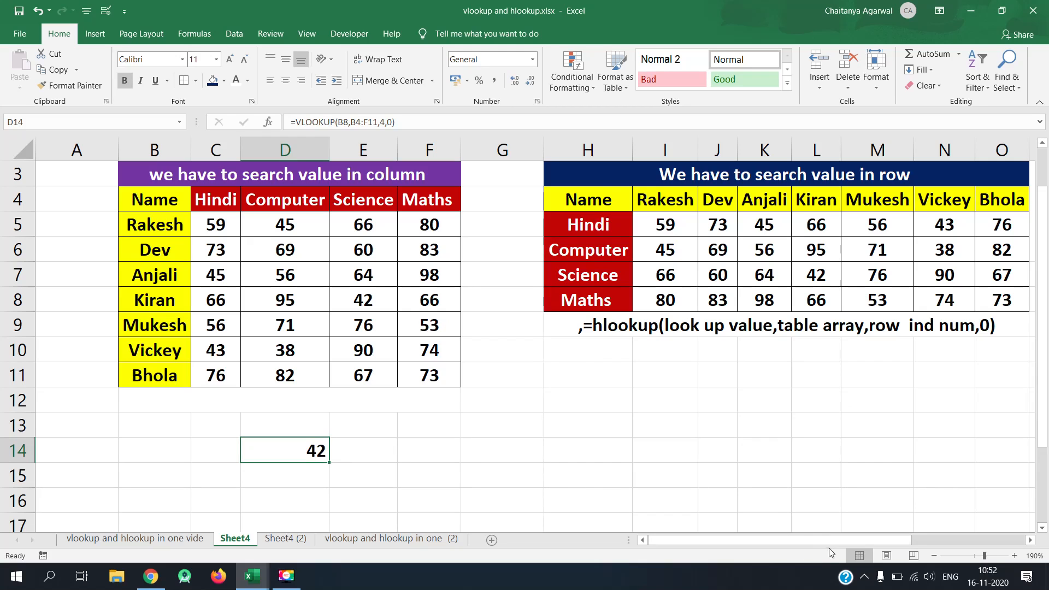
Step: Examine the Hlookup table's student columns I to L one by one
left_click_drag(828, 544, 904, 543)
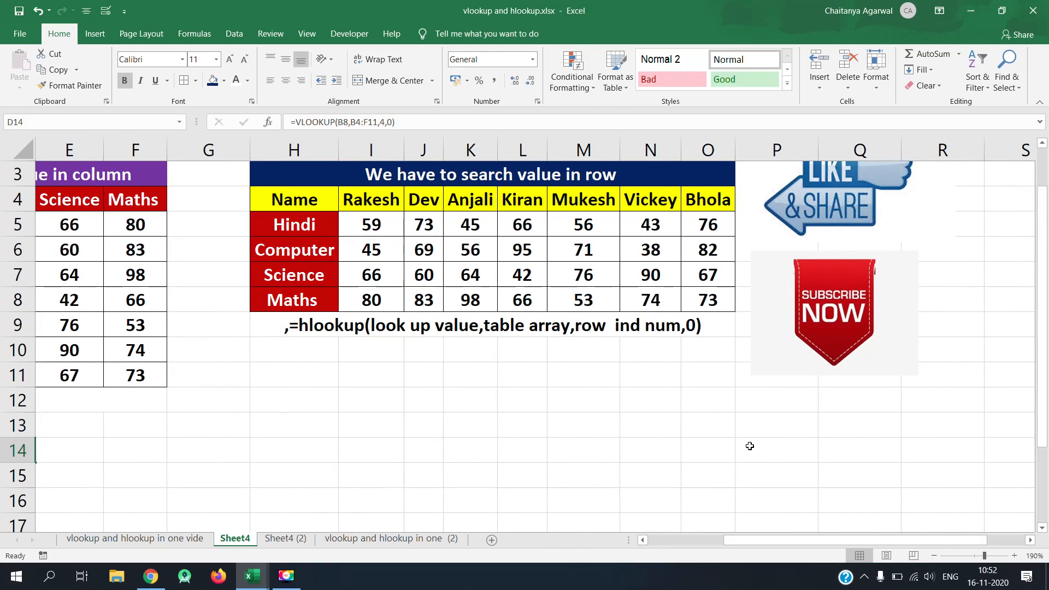
scroll(750, 446, "up", 2)
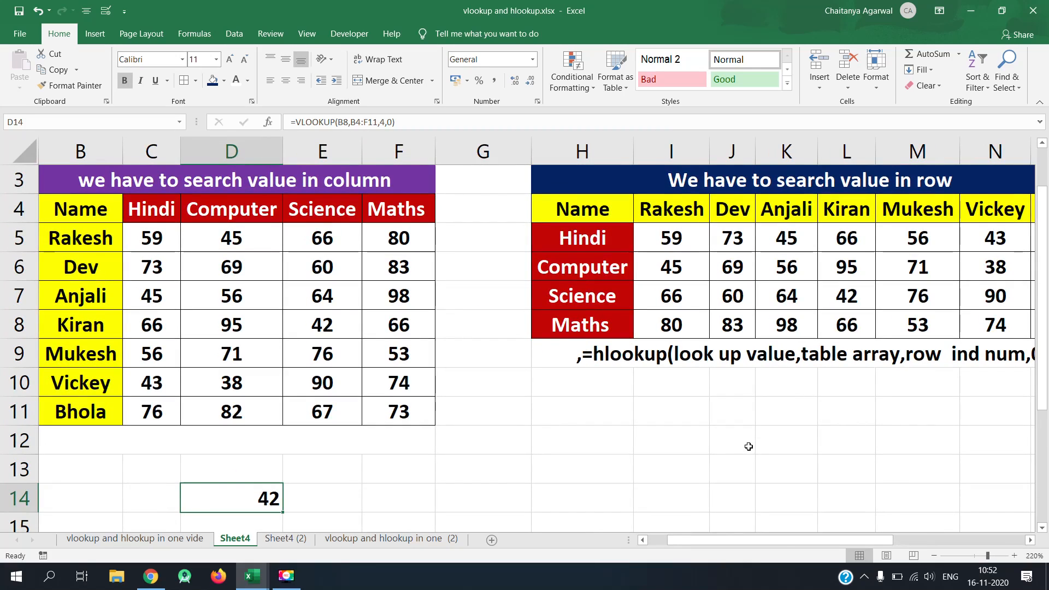
left_click_drag(772, 545, 771, 523)
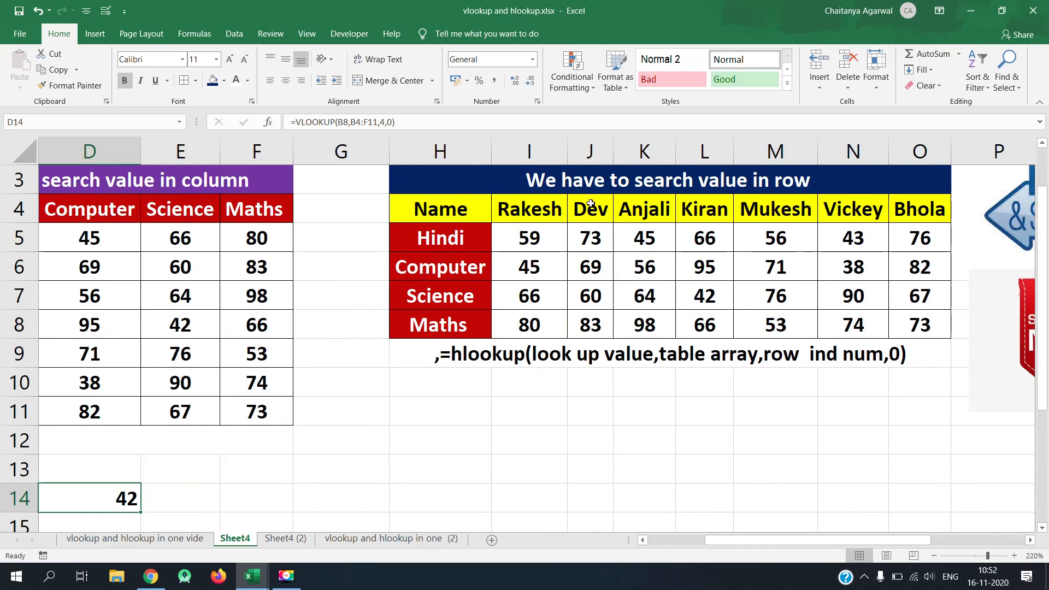
left_click(535, 154)
left_click(588, 148)
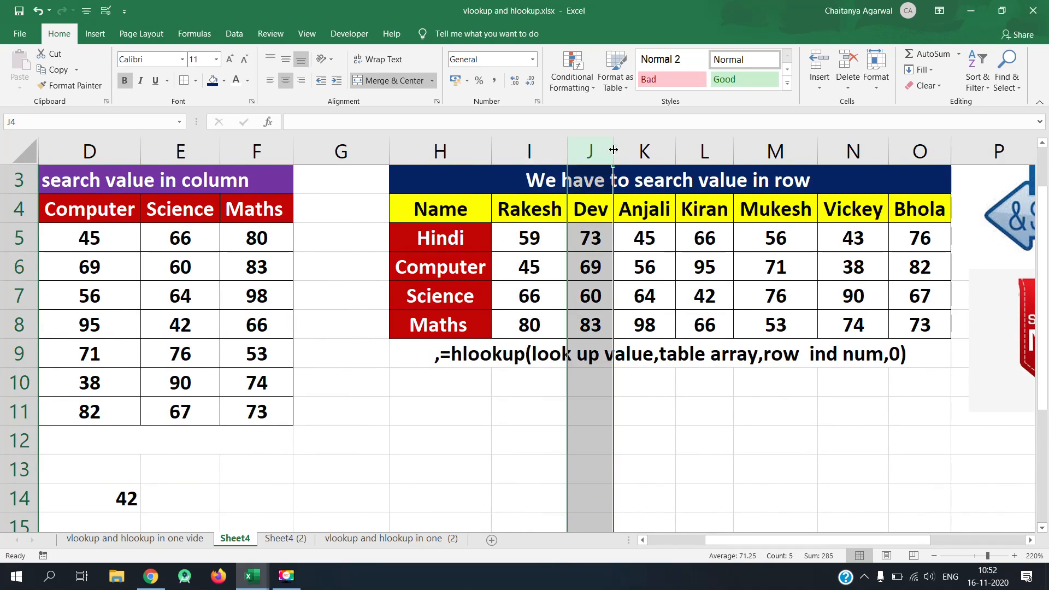
left_click(632, 145)
left_click(704, 148)
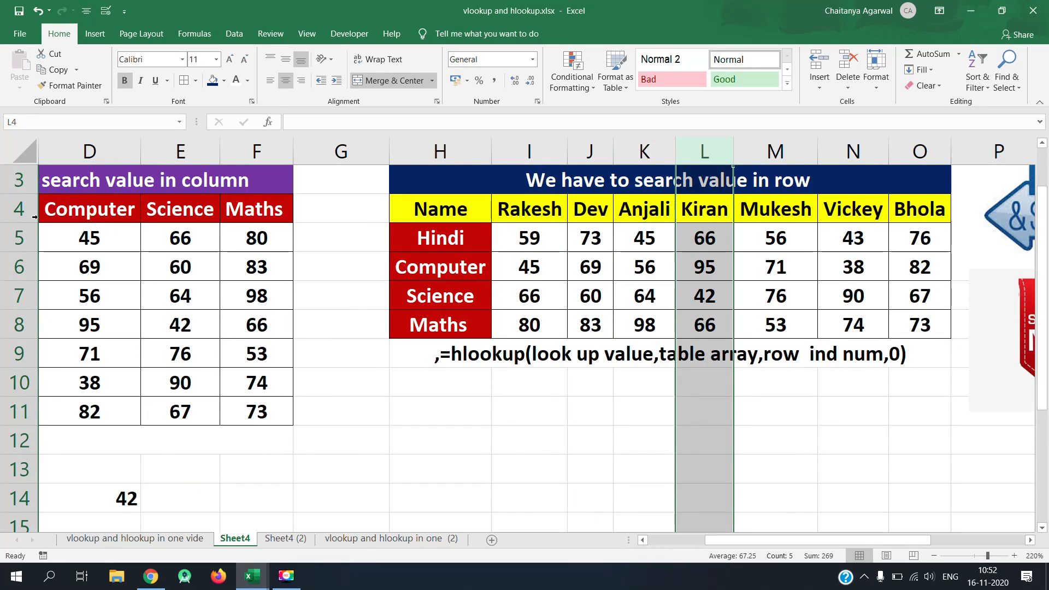
Step: Examine rows 5 to 8 and their subject labels in the Hlookup table, plus the hlookup syntax note
left_click(31, 235)
left_click(19, 266)
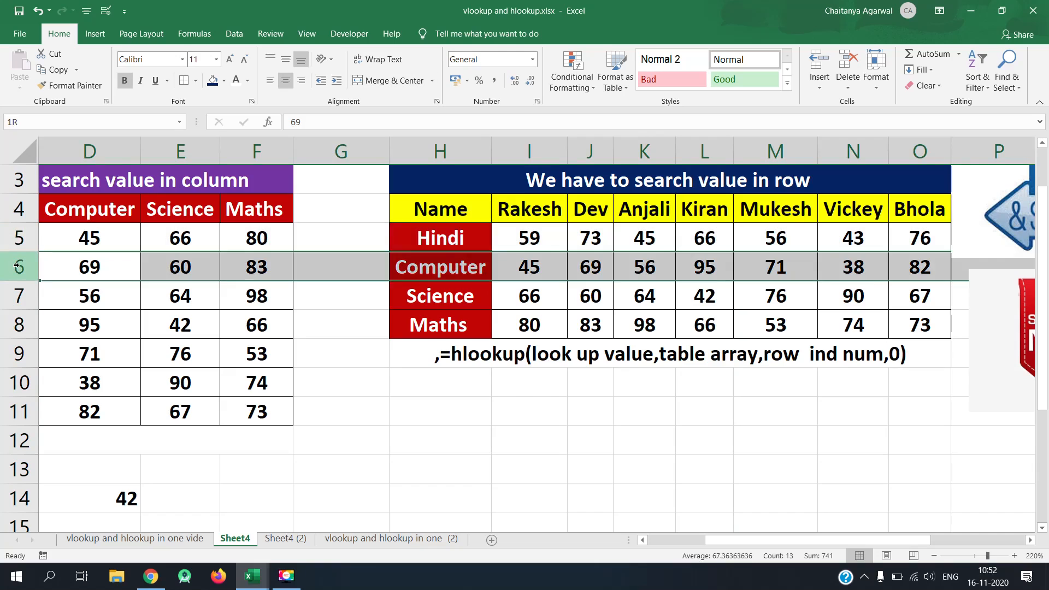
left_click(20, 296)
left_click(19, 324)
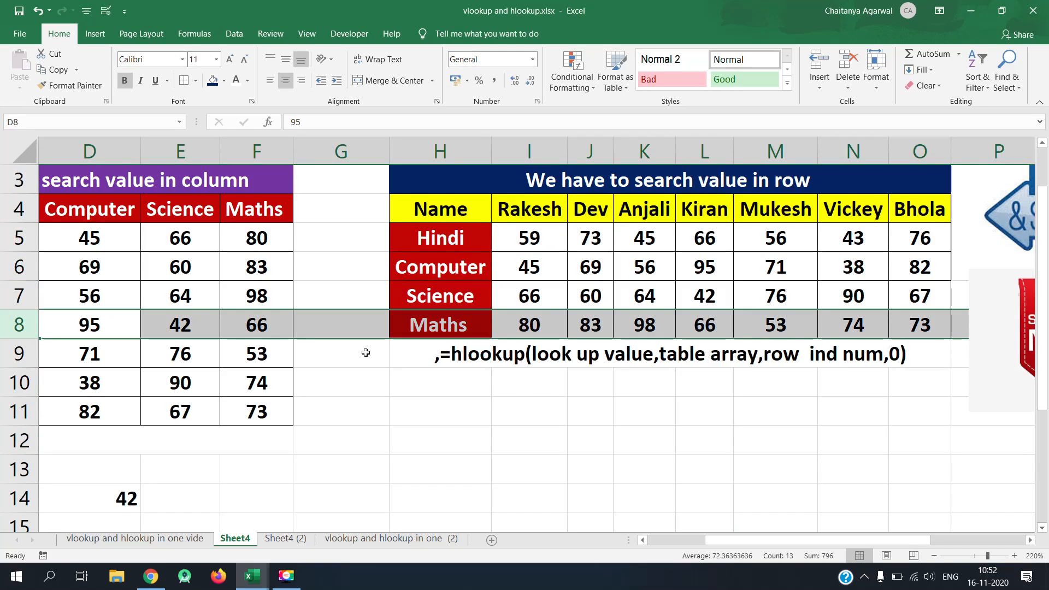
left_click(444, 239)
left_click(443, 268)
left_click(447, 298)
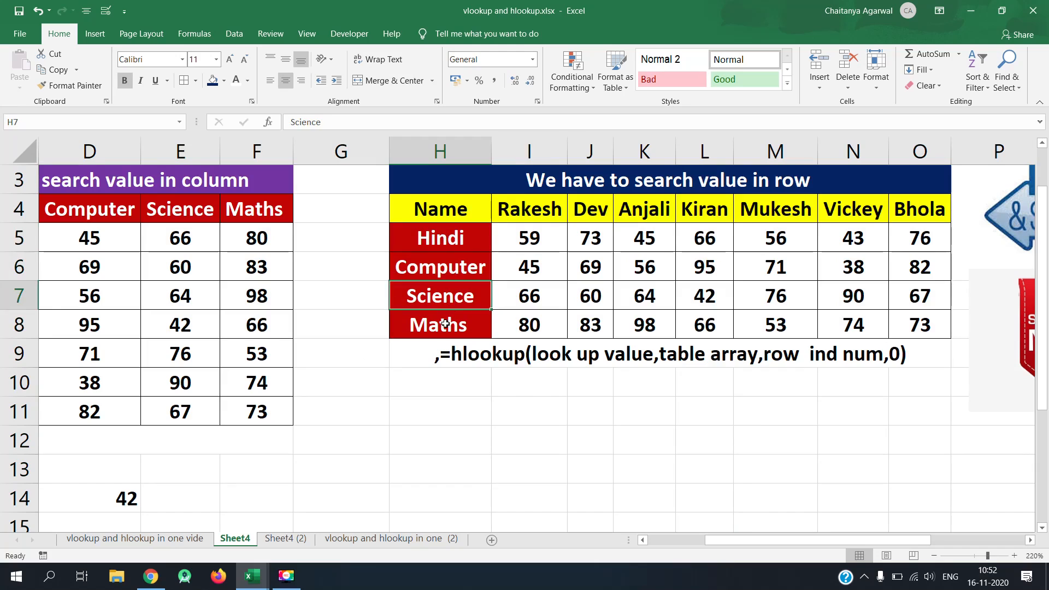
left_click(445, 324)
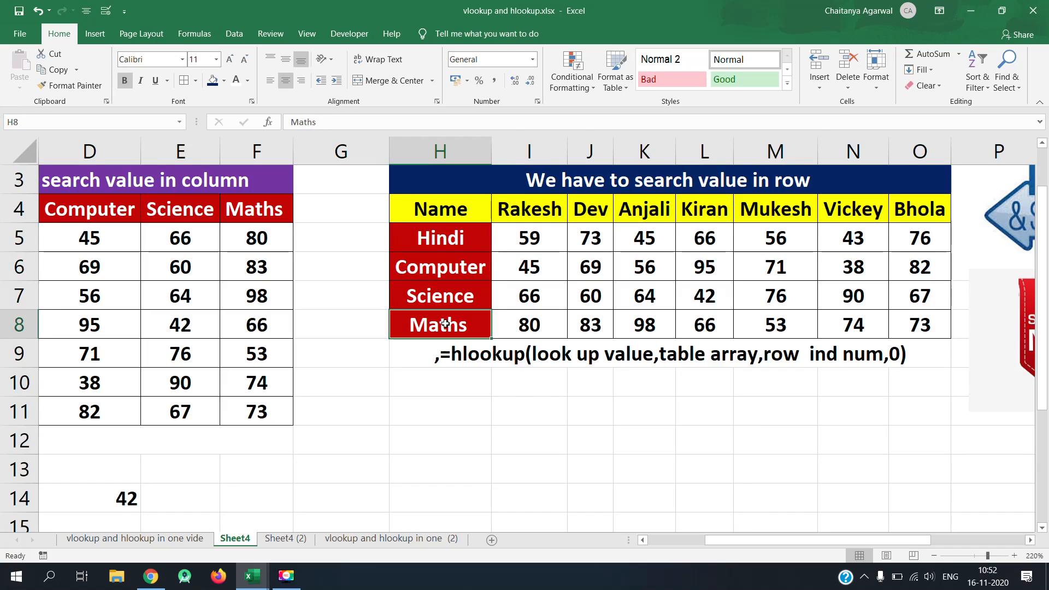
left_click(528, 361)
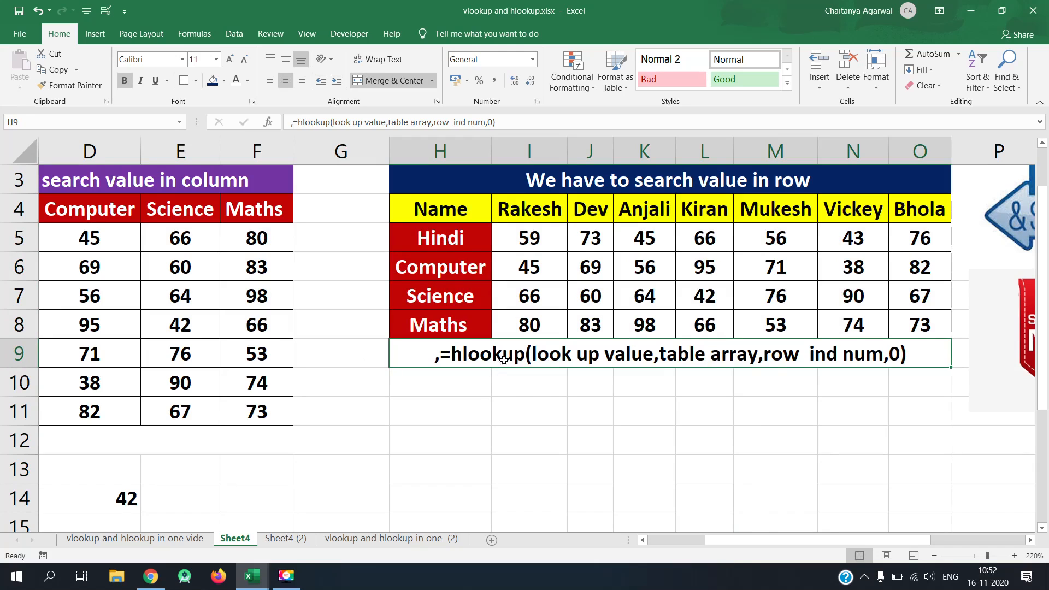
Step: Enter the formula =HLOOKUP(M4,H4:O8,5,0) in cell I11 below the Hlookup table
left_click(522, 420)
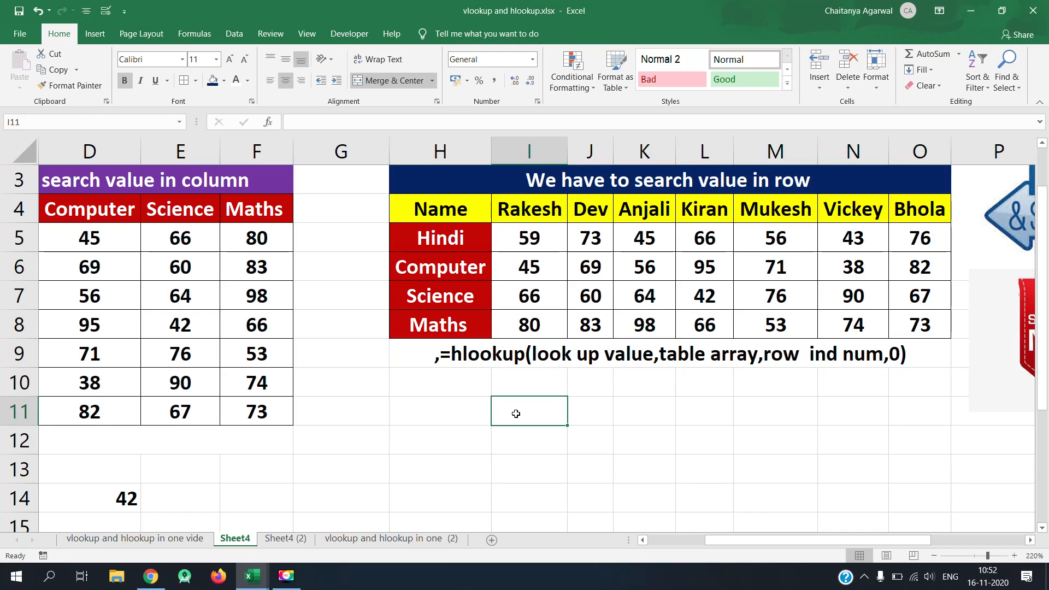
type("=hlookup")
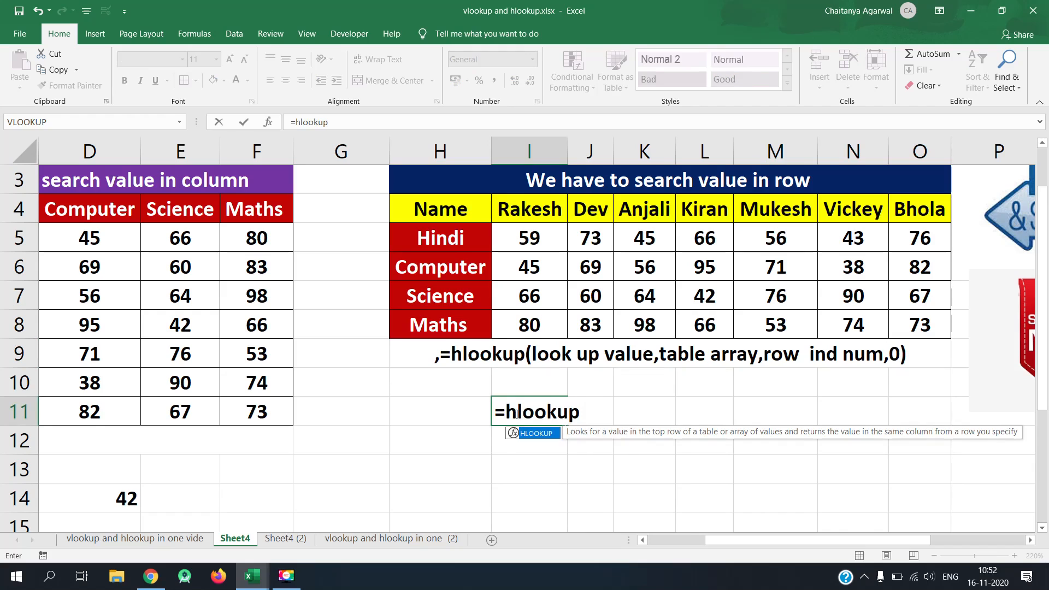
key("Tab")
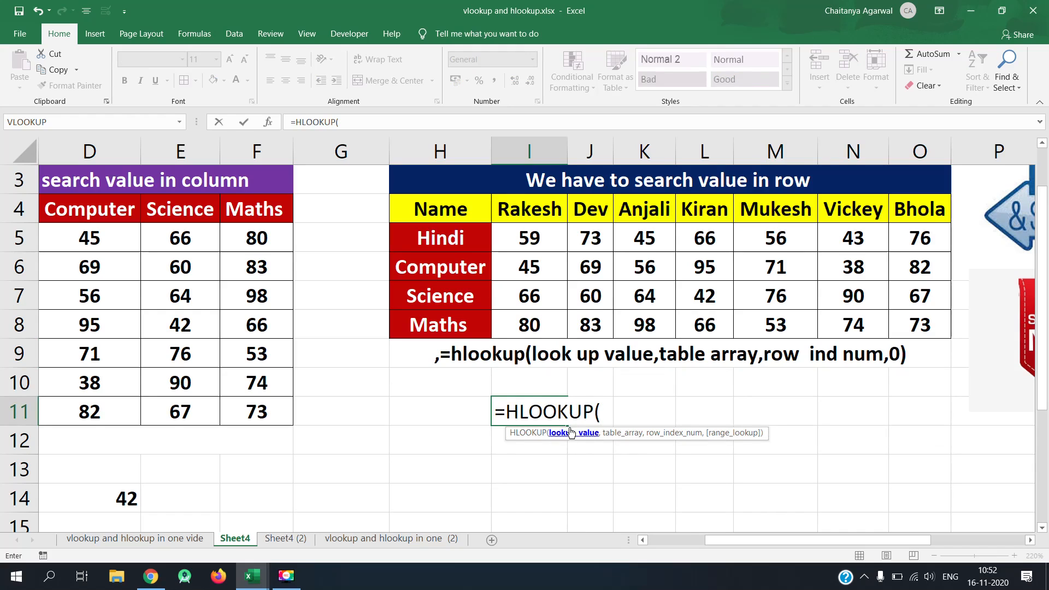
left_click(760, 209)
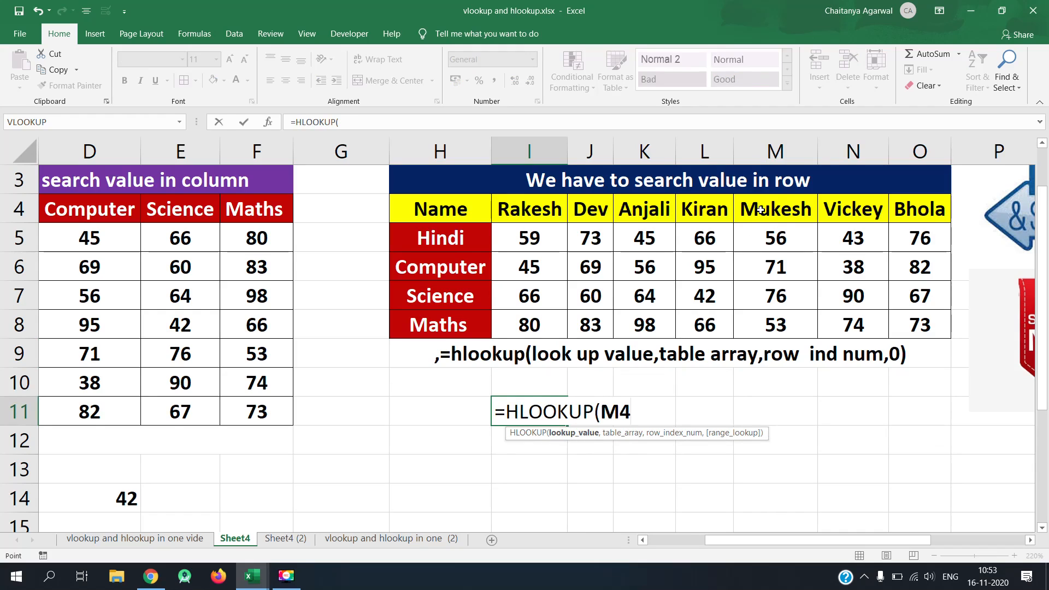
type(",")
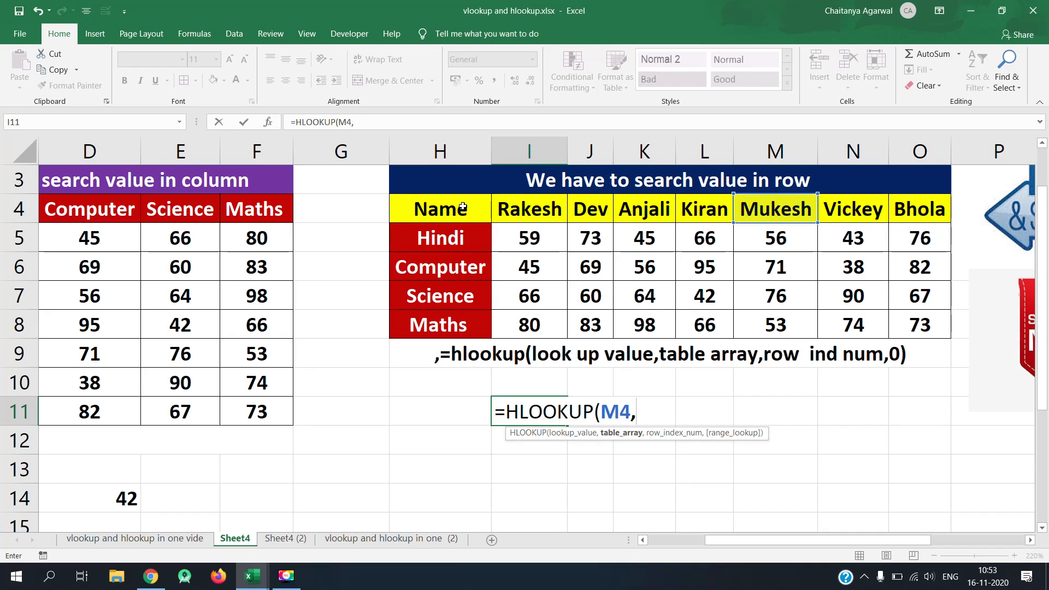
left_click_drag(463, 209, 893, 324)
type(",")
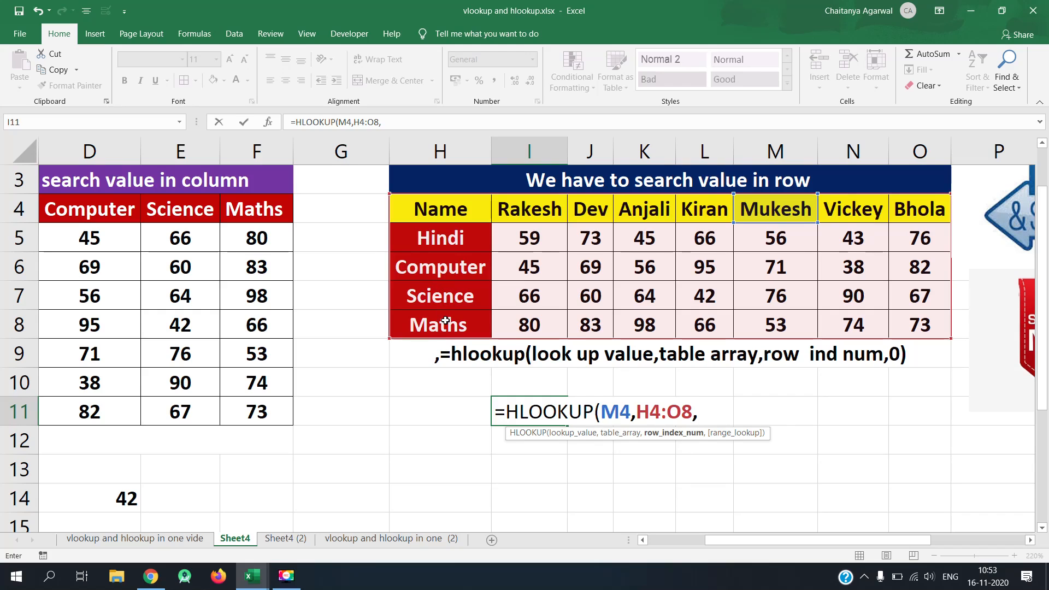
type("5,0")
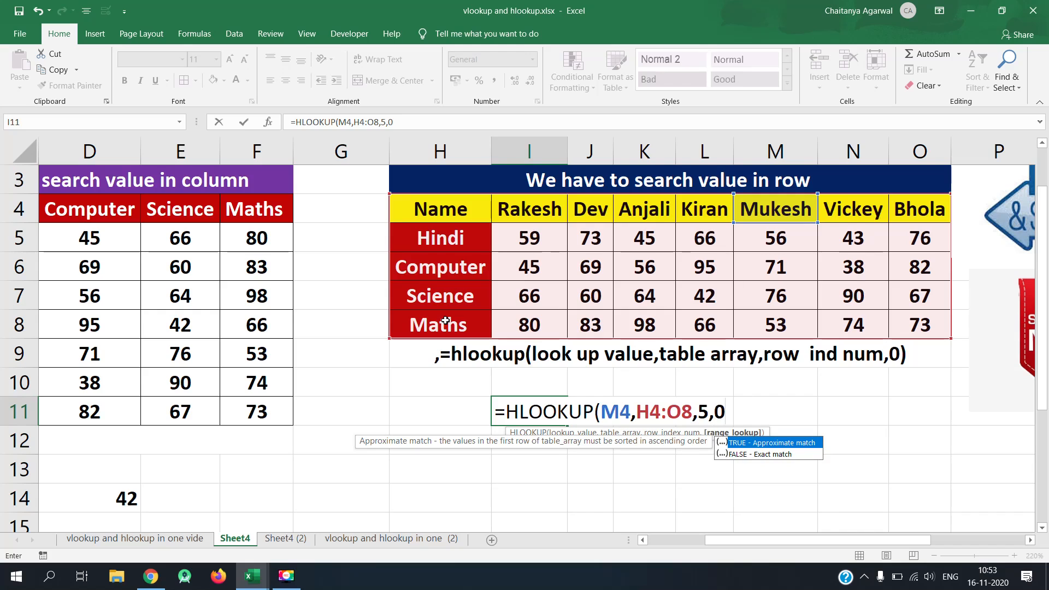
key("Return")
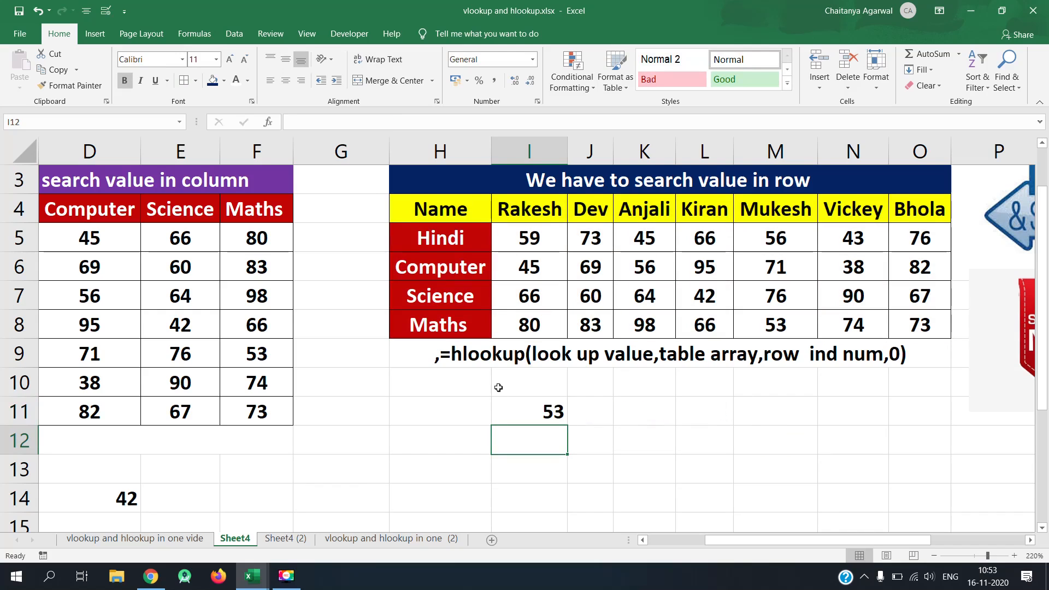
Step: Review the HLOOKUP formula's arguments in I11 against the marks table and the syntax note
left_click(513, 406)
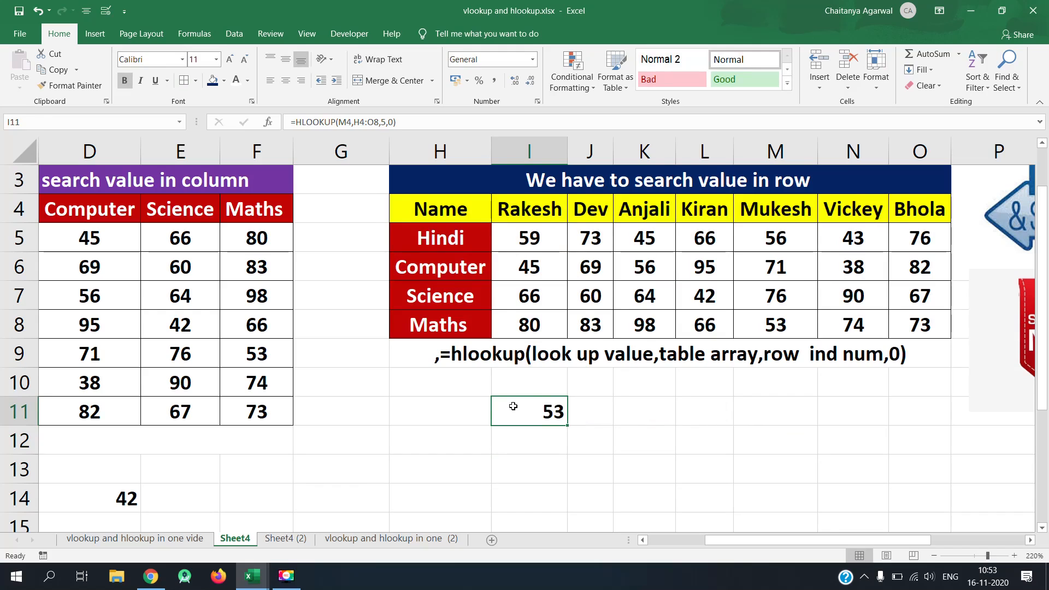
double_click(513, 406)
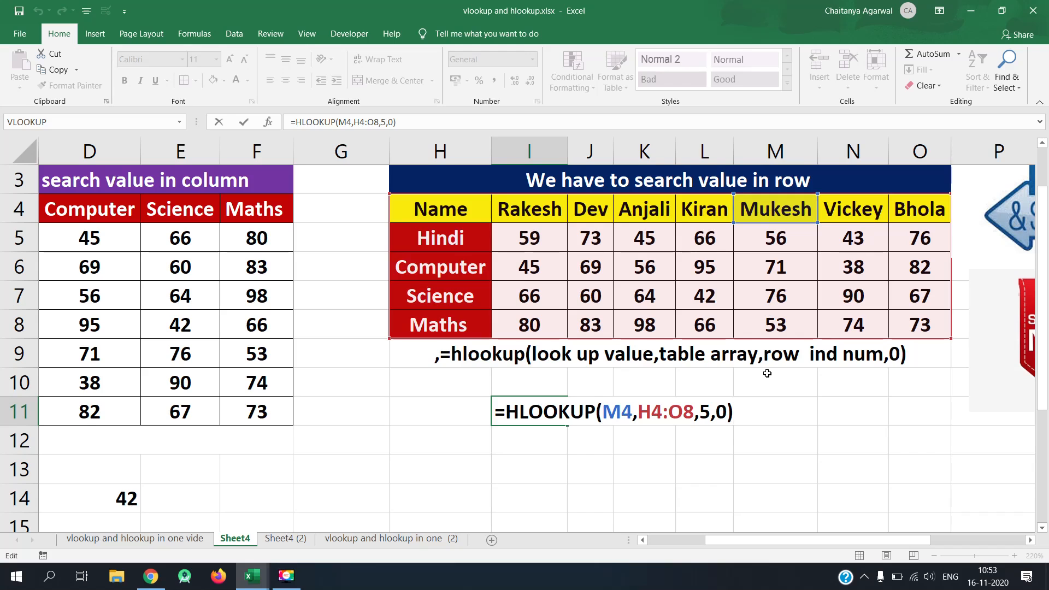
key("Return")
left_click(518, 412)
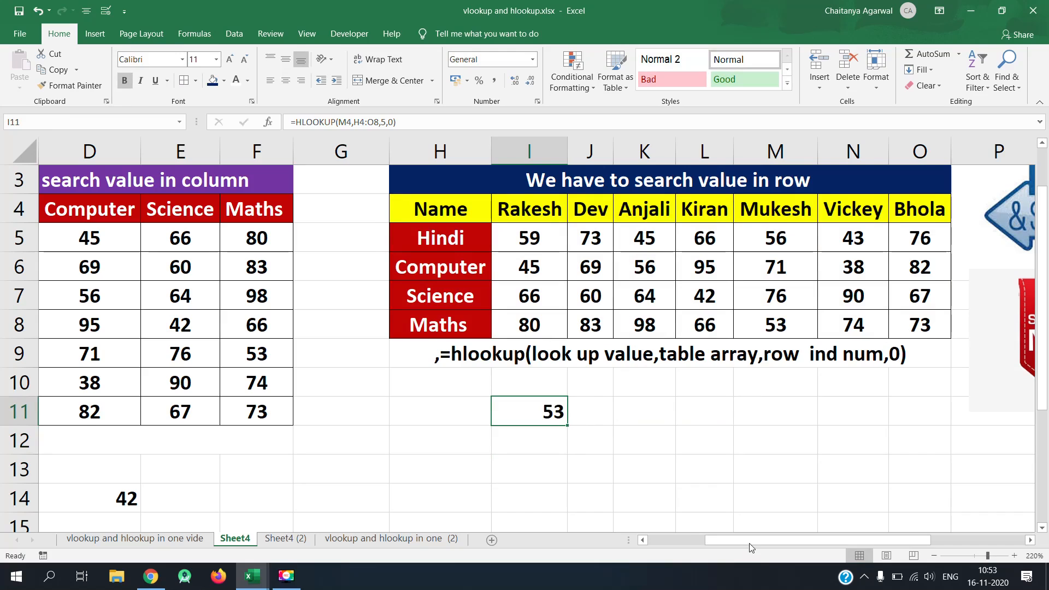
Step: Examine the Vlookup table's subject columns C to F one by one and the VLOOKUP formula in D14
left_click_drag(705, 537, 690, 537)
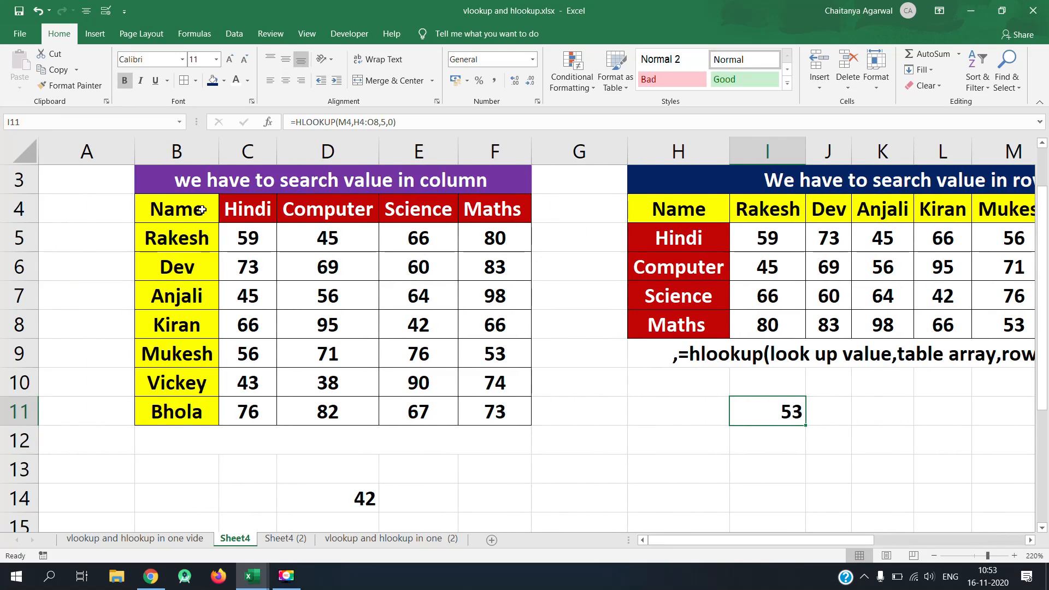
left_click(238, 157)
left_click(290, 149)
left_click(400, 146)
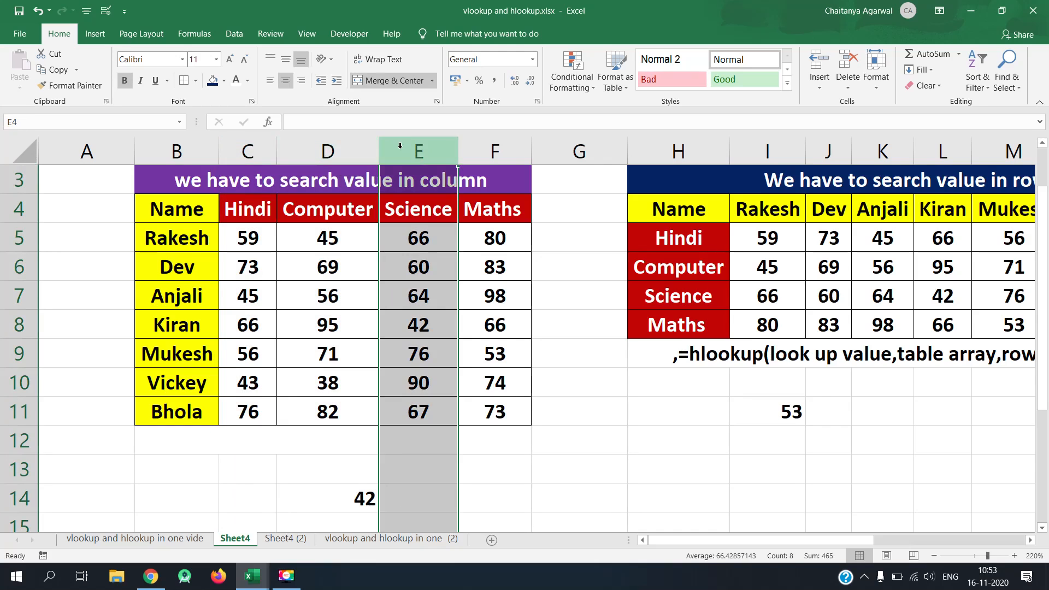
left_click(491, 149)
left_click(364, 502)
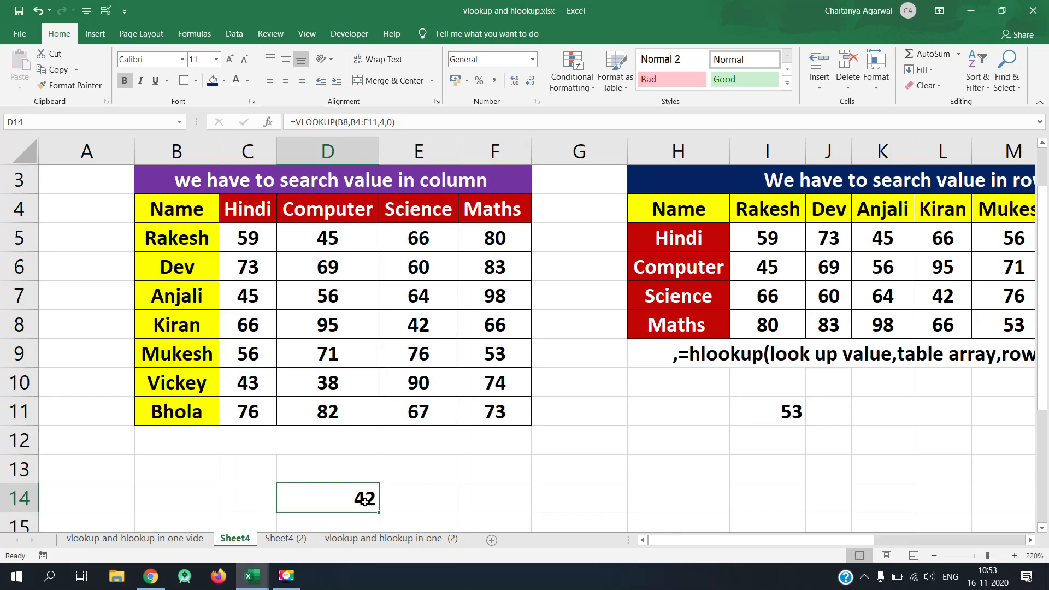
Step: Examine the Hlookup table's subject rows 5 to 8 and its syntax note, and compare them with the VLOOKUP result in D14
left_click(718, 246)
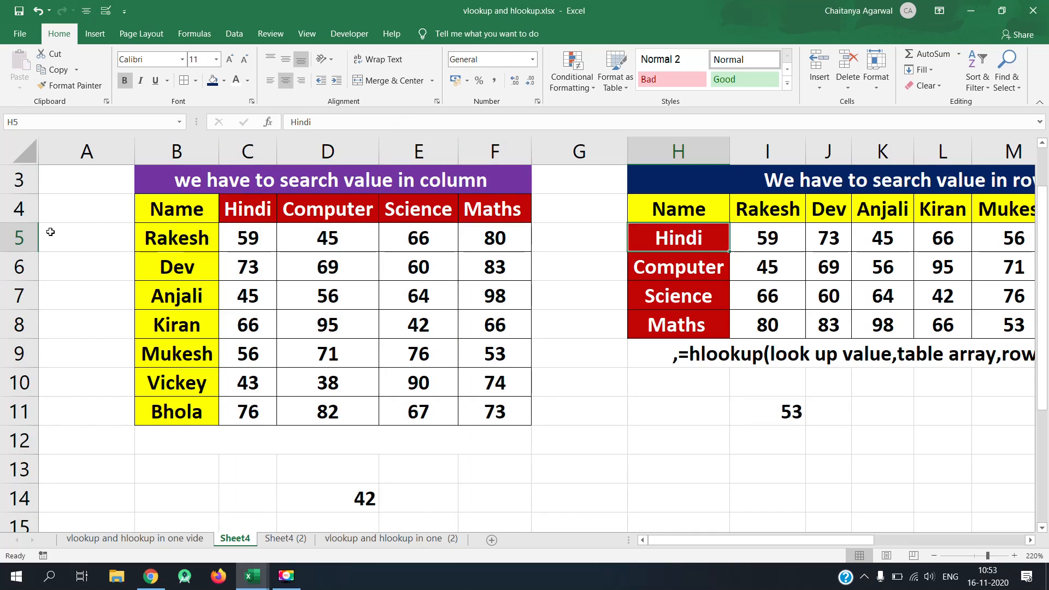
left_click(21, 238)
left_click(22, 268)
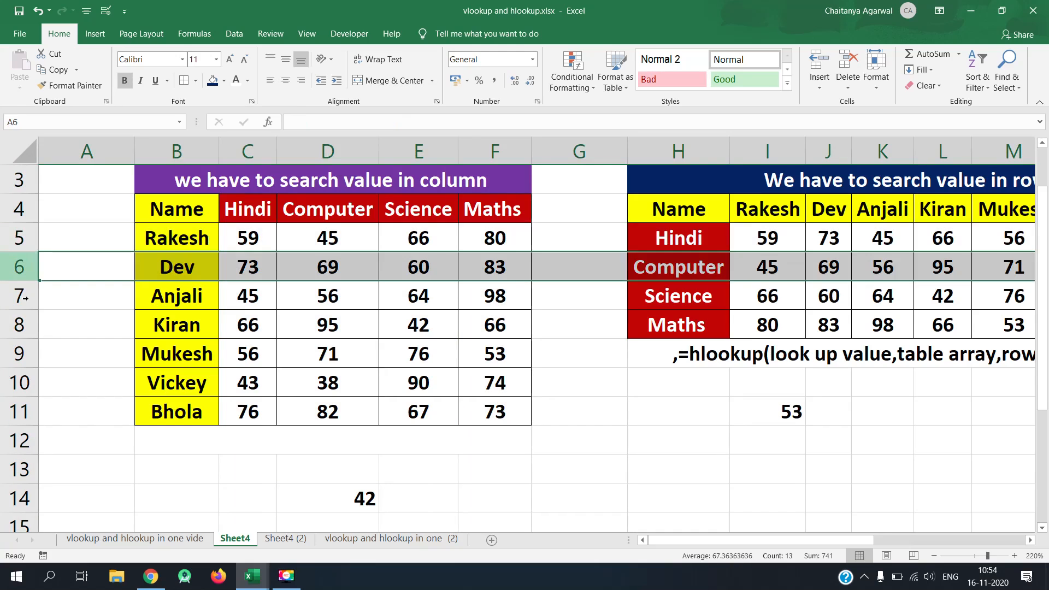
left_click(22, 296)
left_click(22, 325)
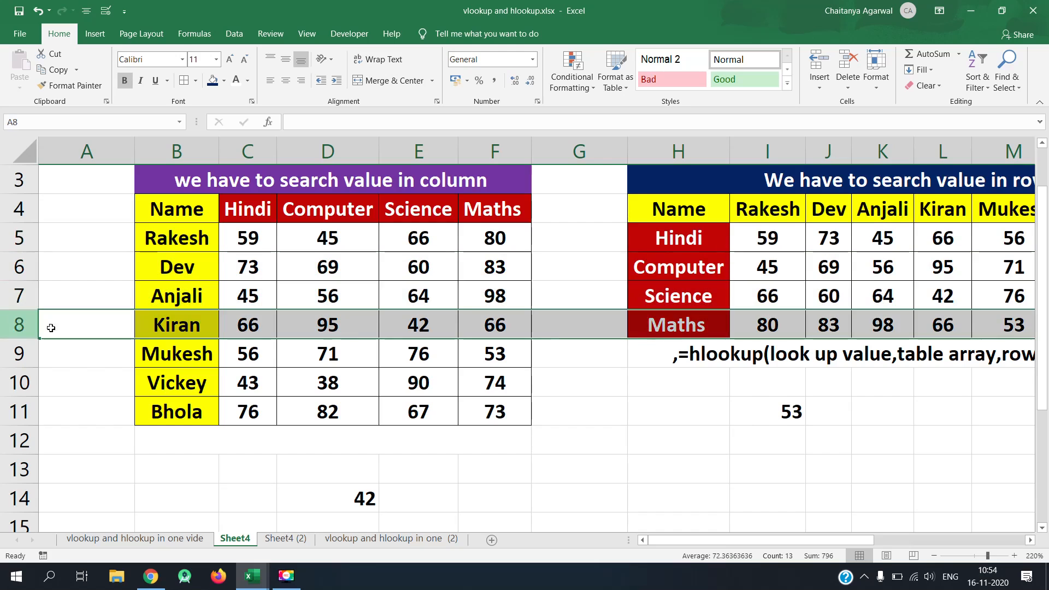
left_click(698, 358)
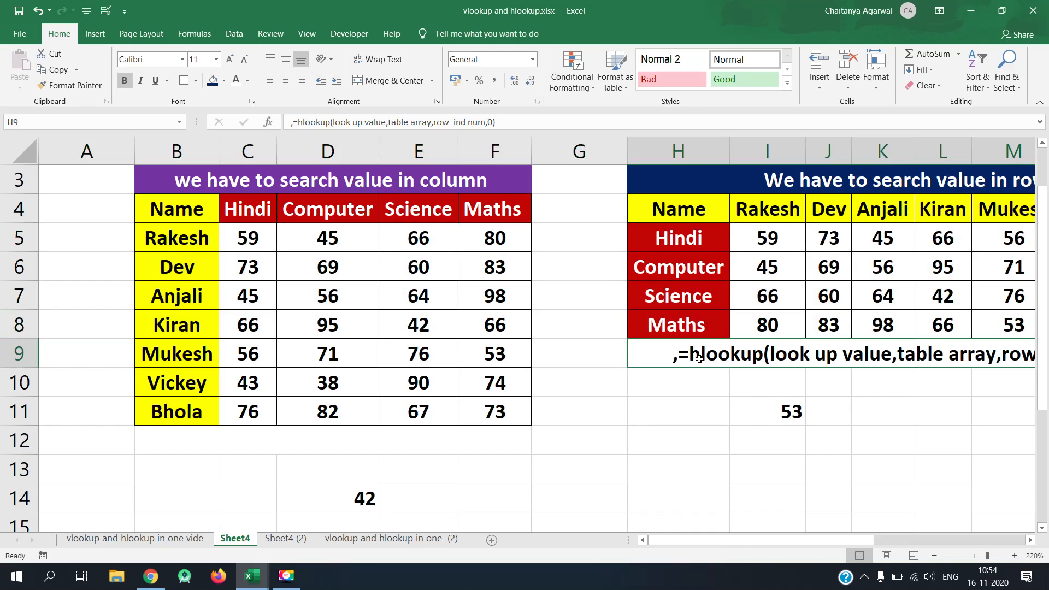
left_click(352, 501)
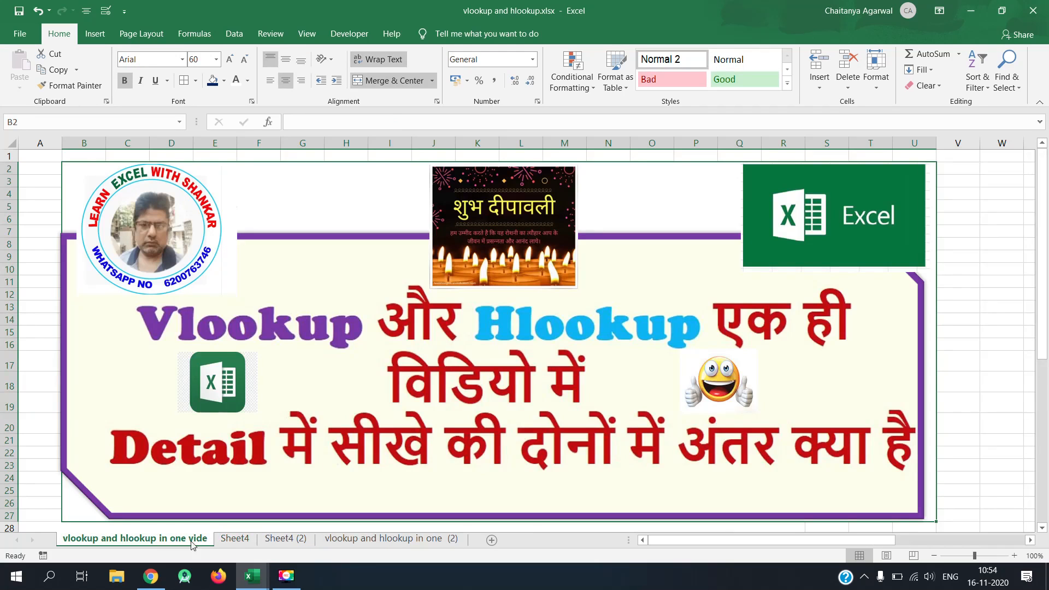
Step: Switch to Chrome to show the Excel tutorial channel's videos page on YouTube and clear the highlight on the channel title
mouse_move(252, 576)
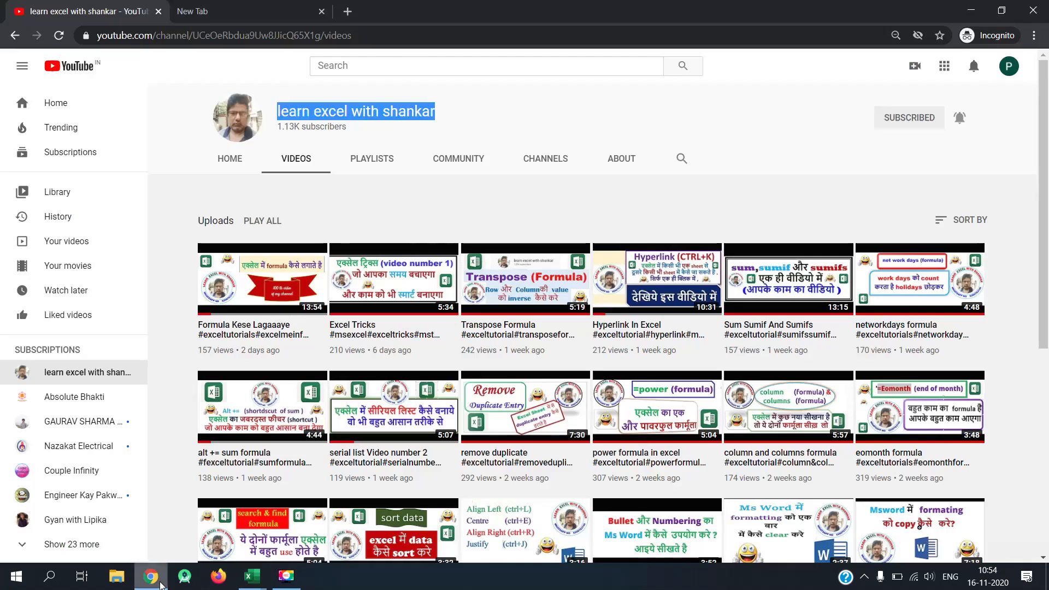
left_click(151, 577)
left_click(360, 135)
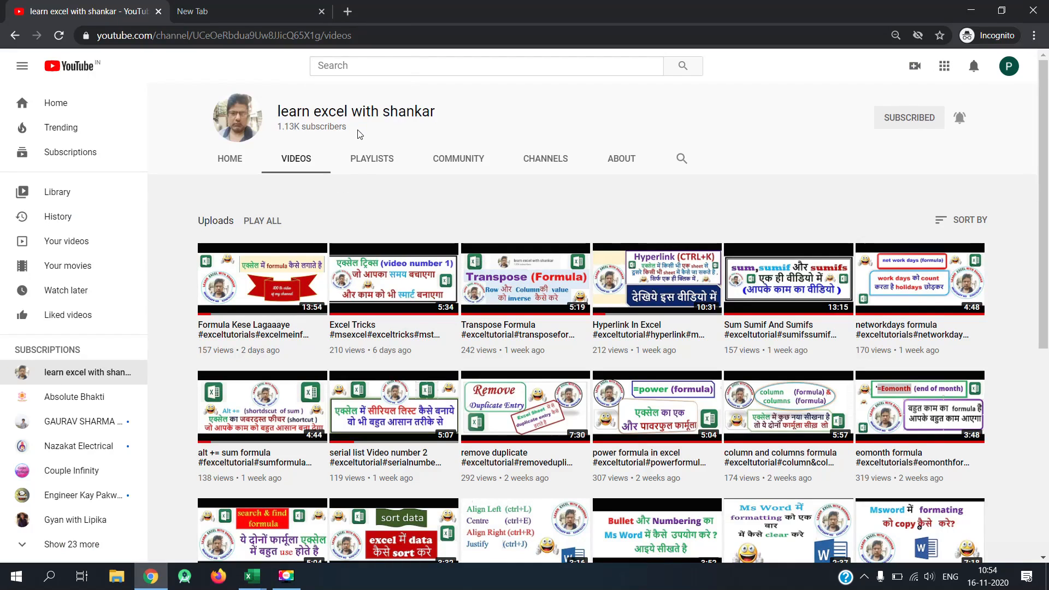